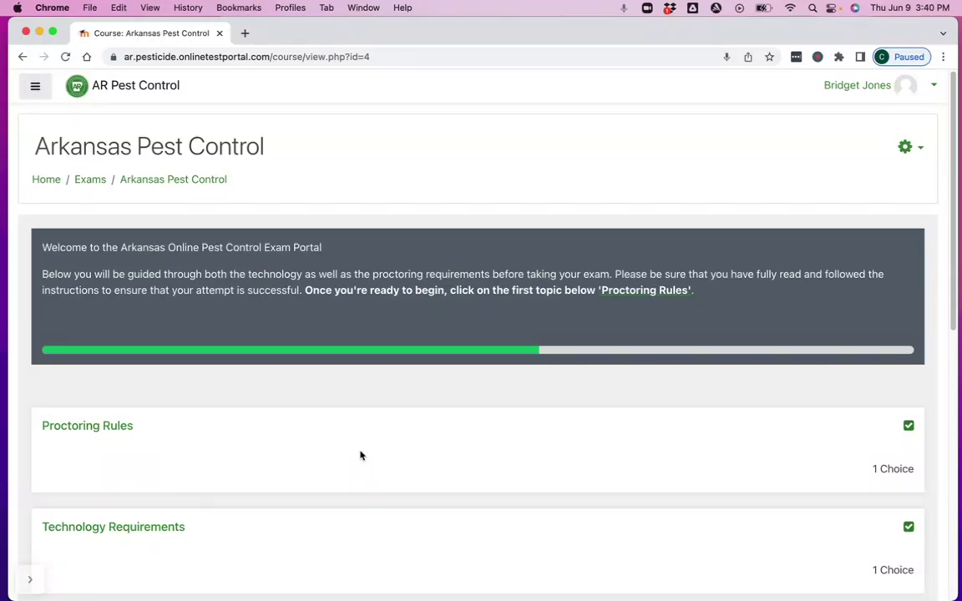
- Open the Proctoring Rules section and its full rules text
scroll(358, 337, down, 3)
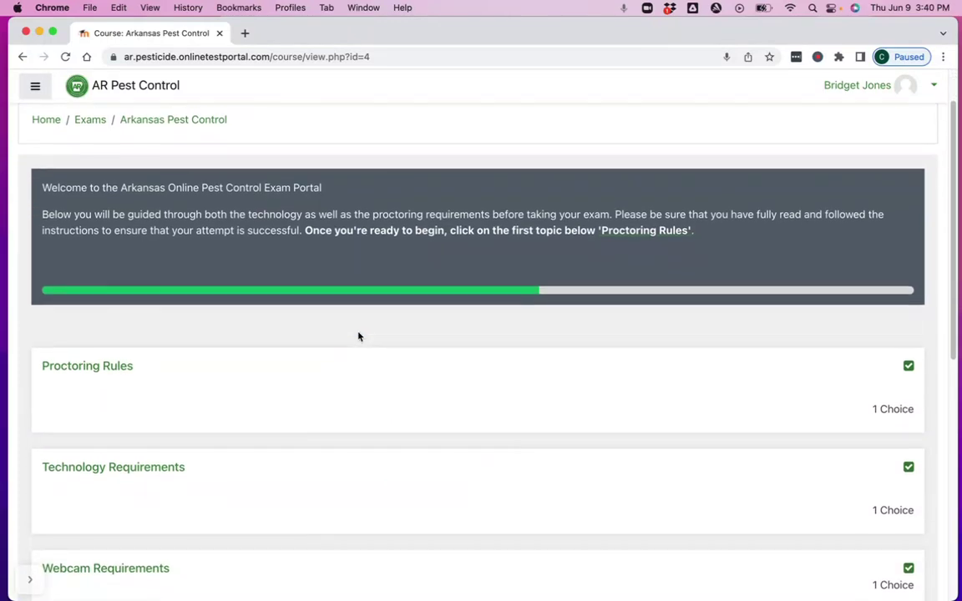
scroll(359, 336, down, 10)
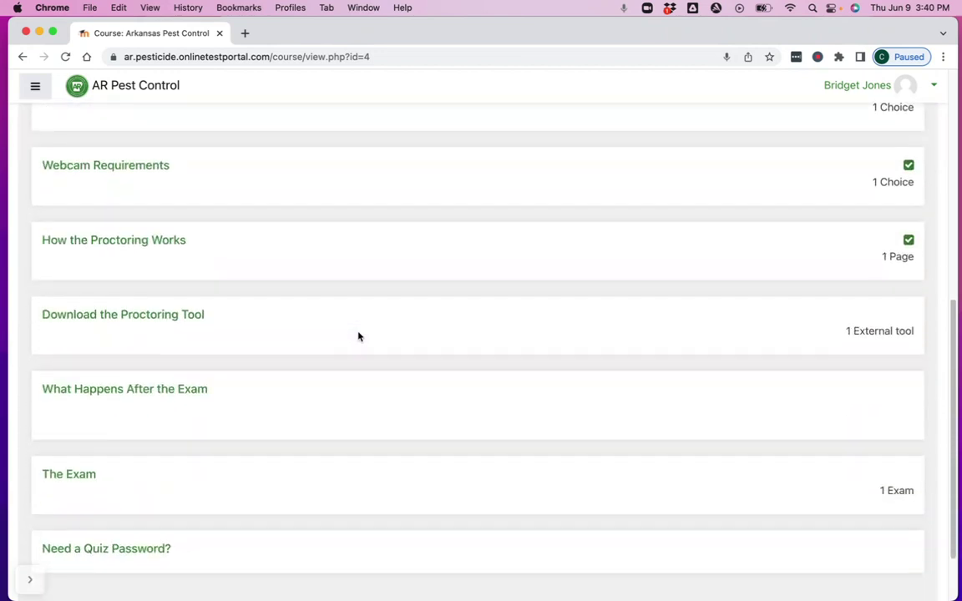
scroll(358, 335, up, 10)
scroll(146, 358, down, 2)
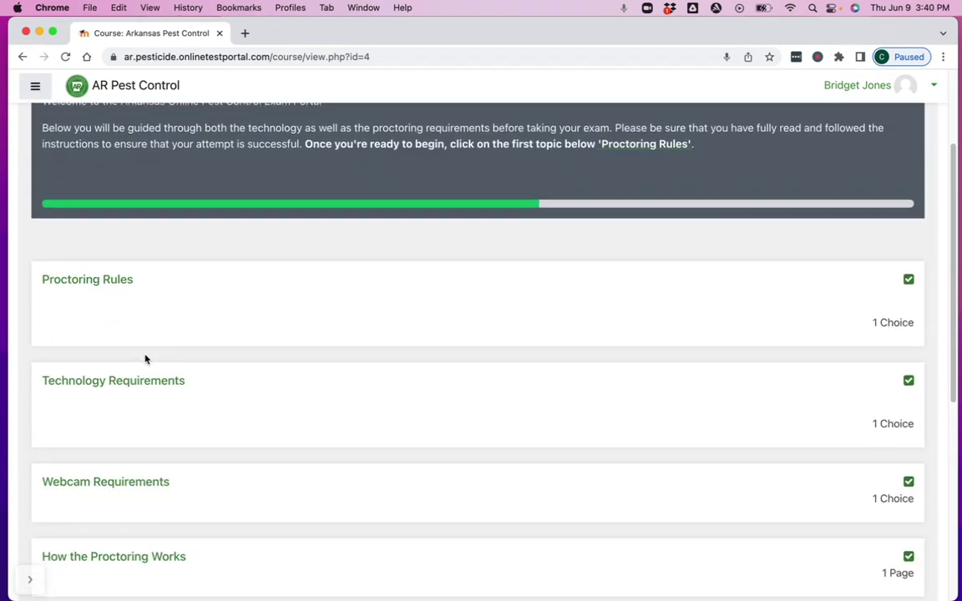
scroll(157, 396, down, 5)
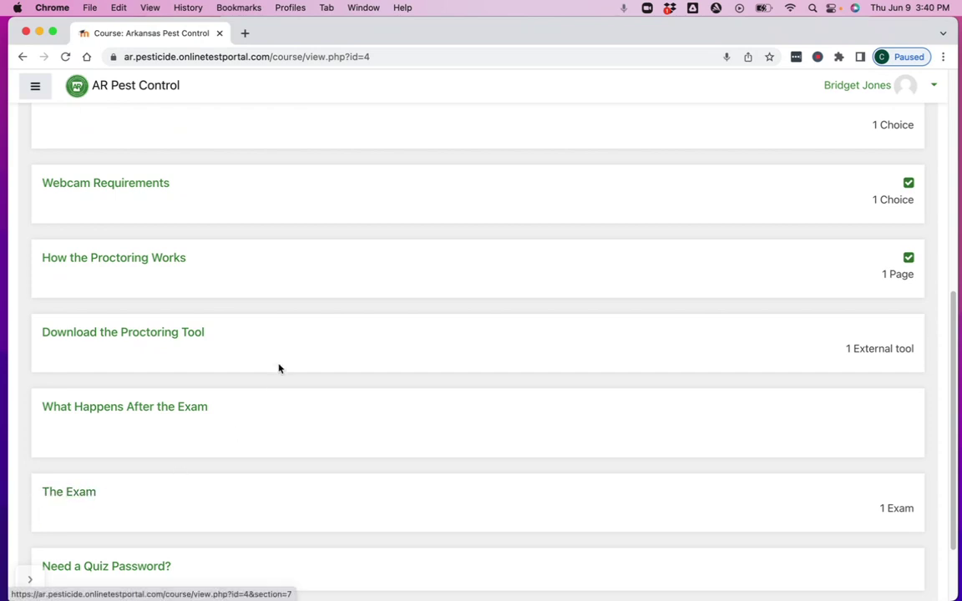
scroll(279, 357, up, 2)
scroll(278, 356, up, 6)
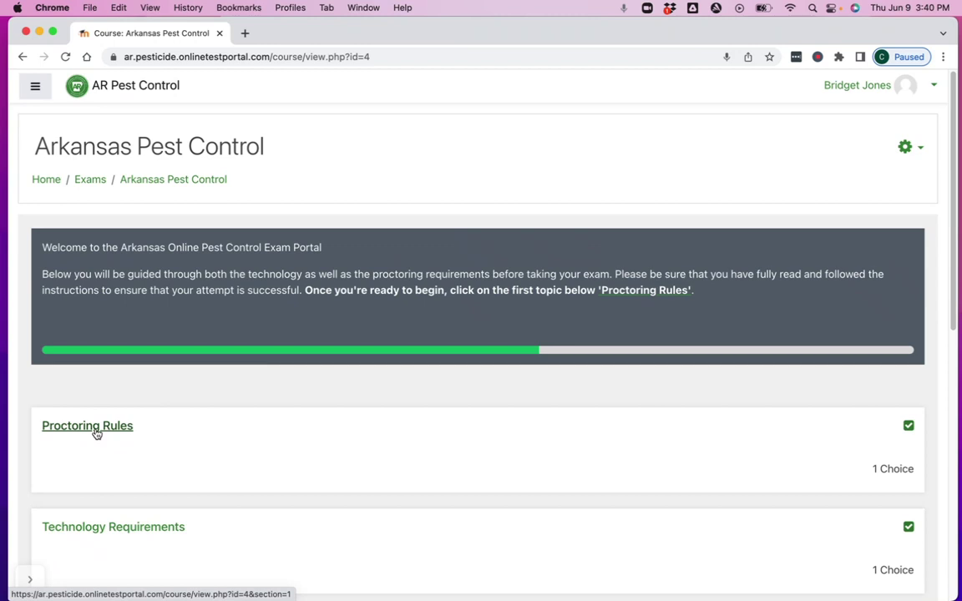
click(96, 432)
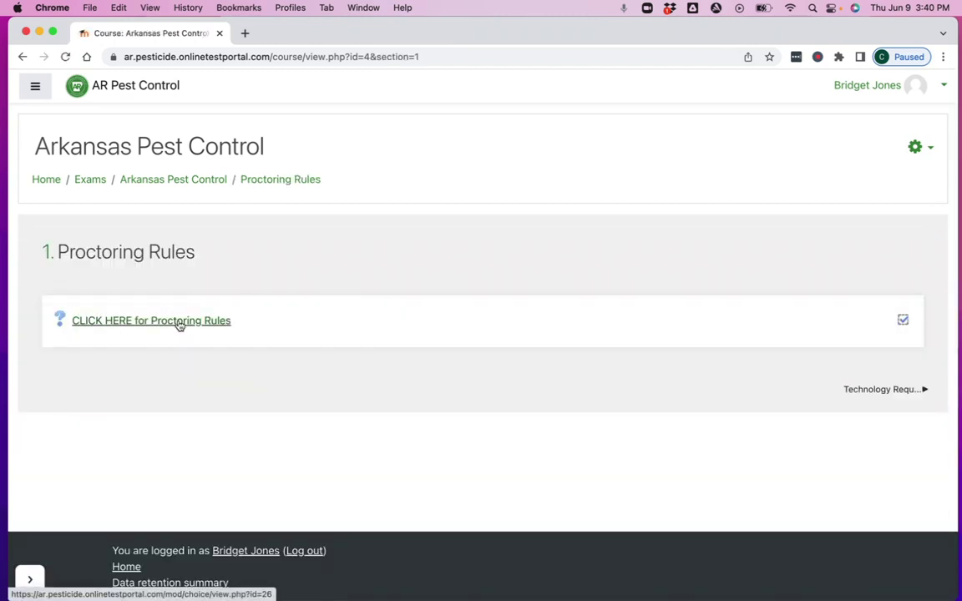
click(135, 324)
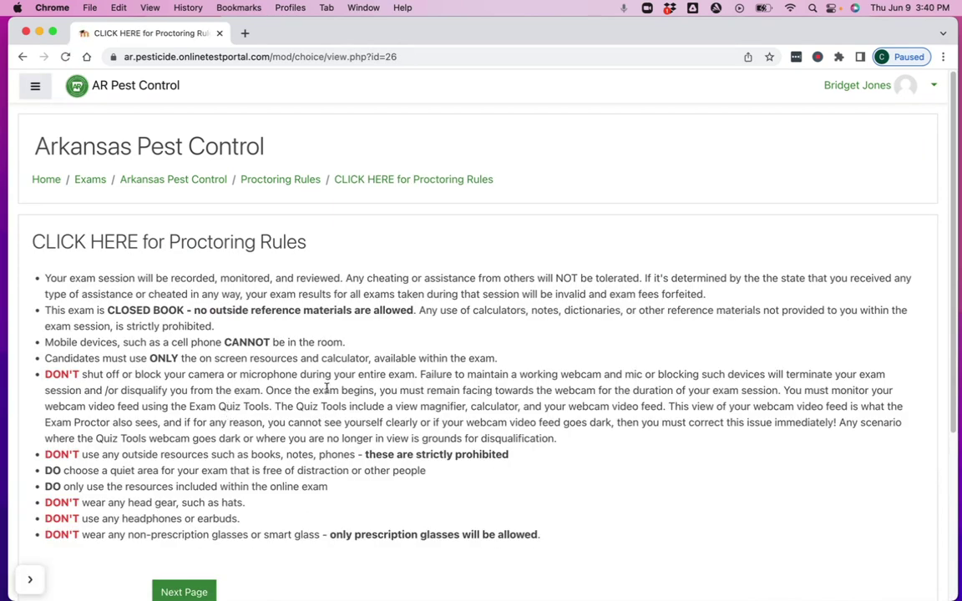
- Acknowledge the Proctoring Rules, save the choice, and go to Technology Requirements
scroll(327, 389, down, 5)
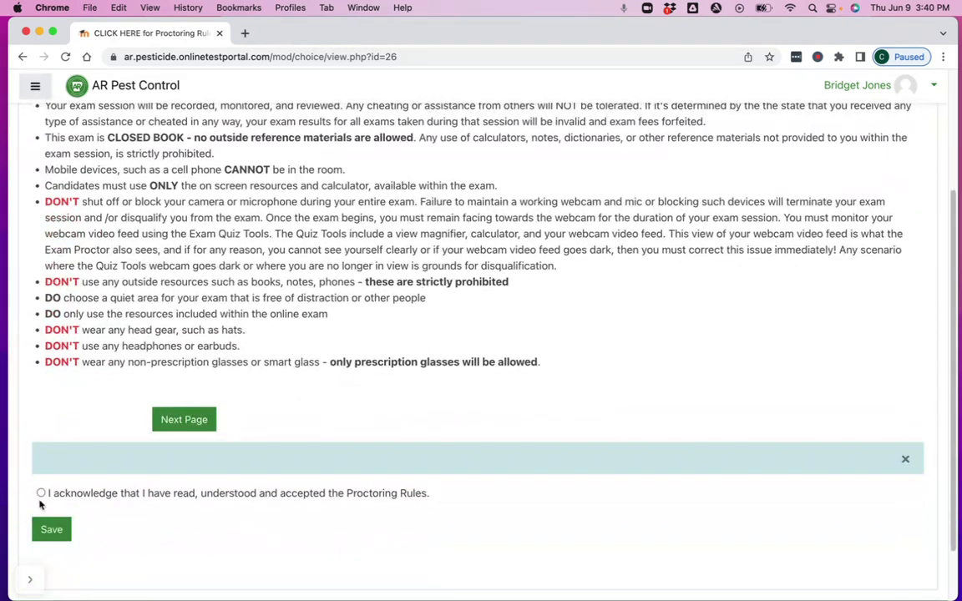
click(39, 493)
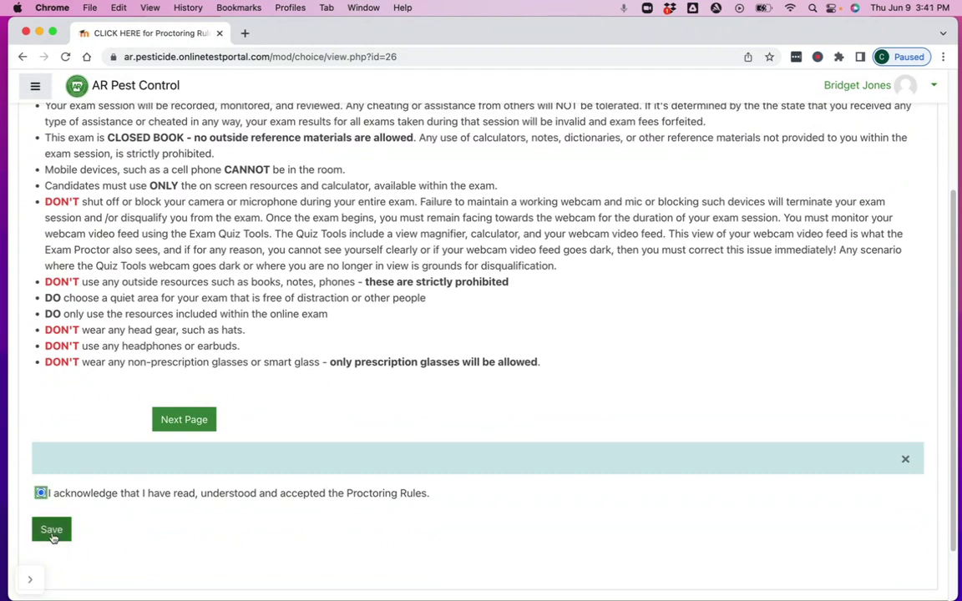
click(51, 532)
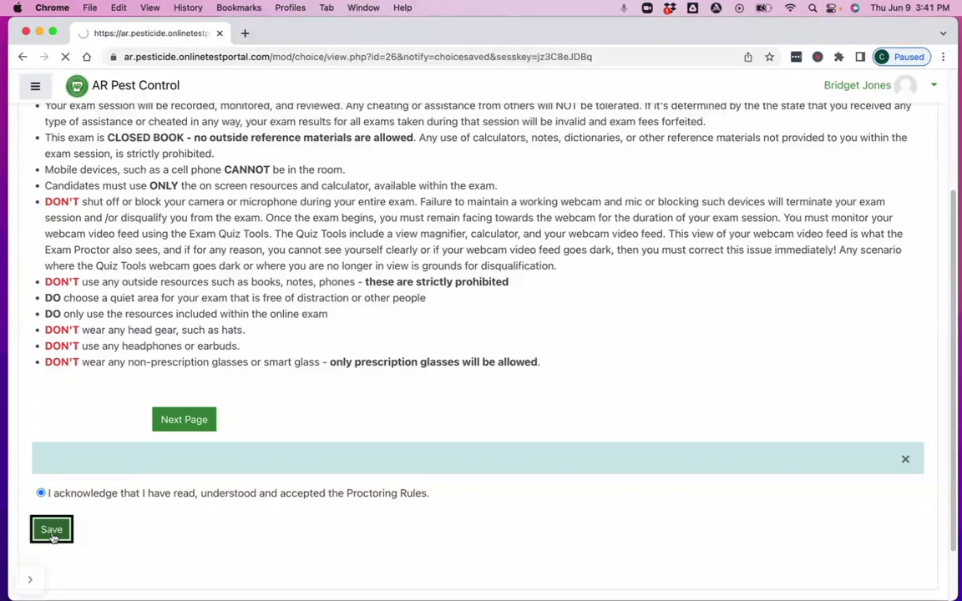
scroll(188, 407, down, 5)
click(189, 418)
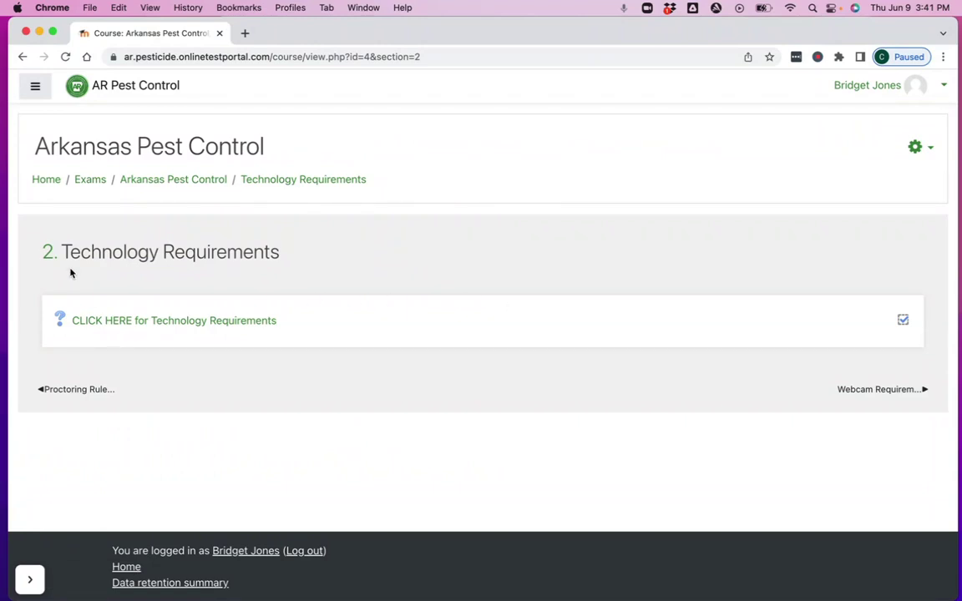
- Read the Technology Requirements, save the acknowledgement, and go to Webcam Requirements
click(122, 329)
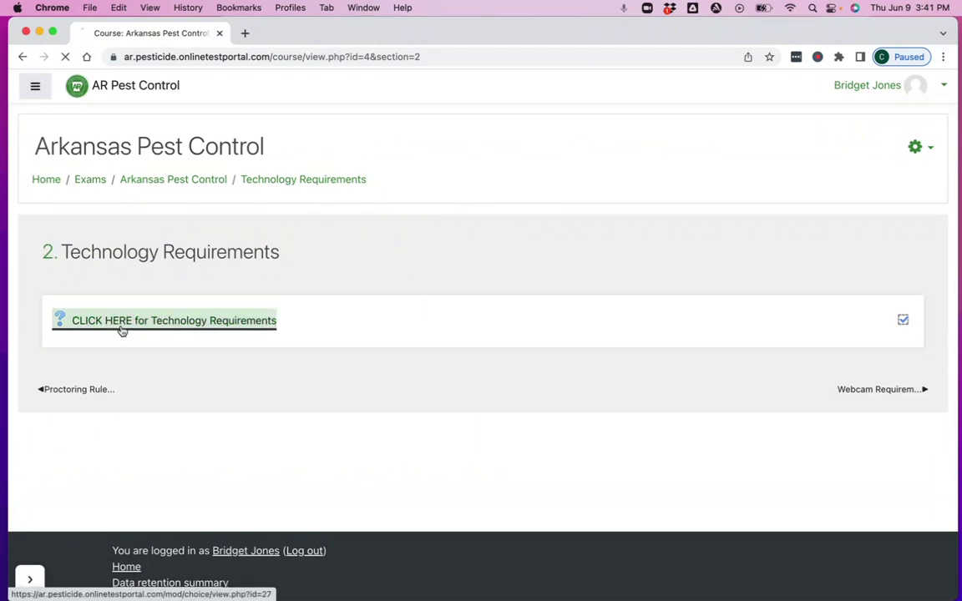
scroll(391, 324, down, 3)
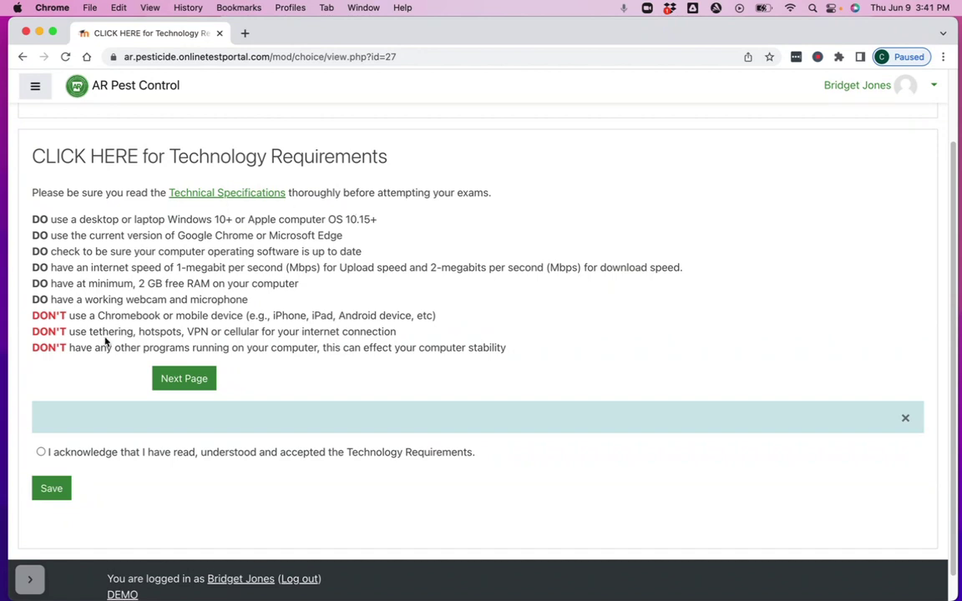
click(41, 452)
click(51, 485)
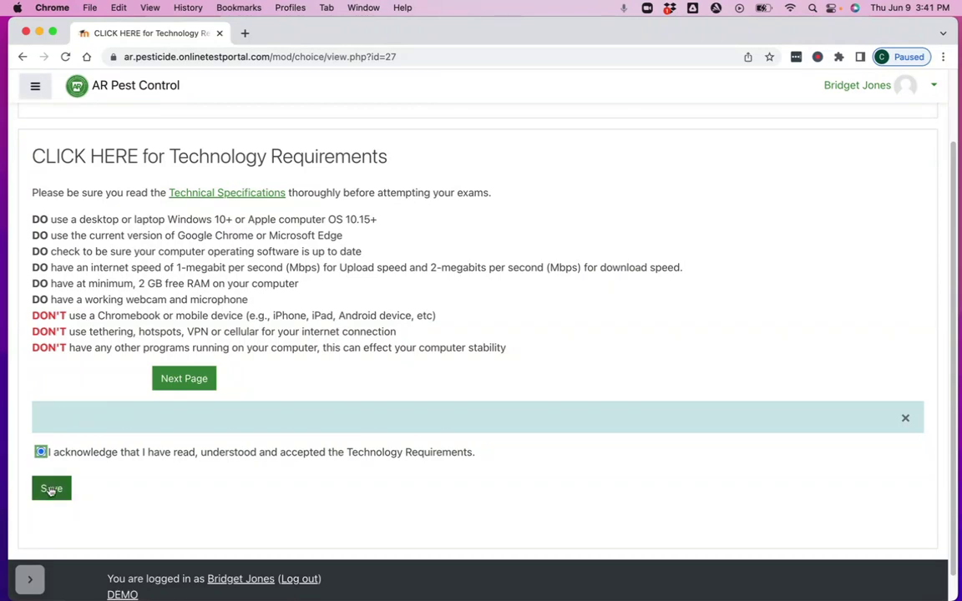
click(51, 490)
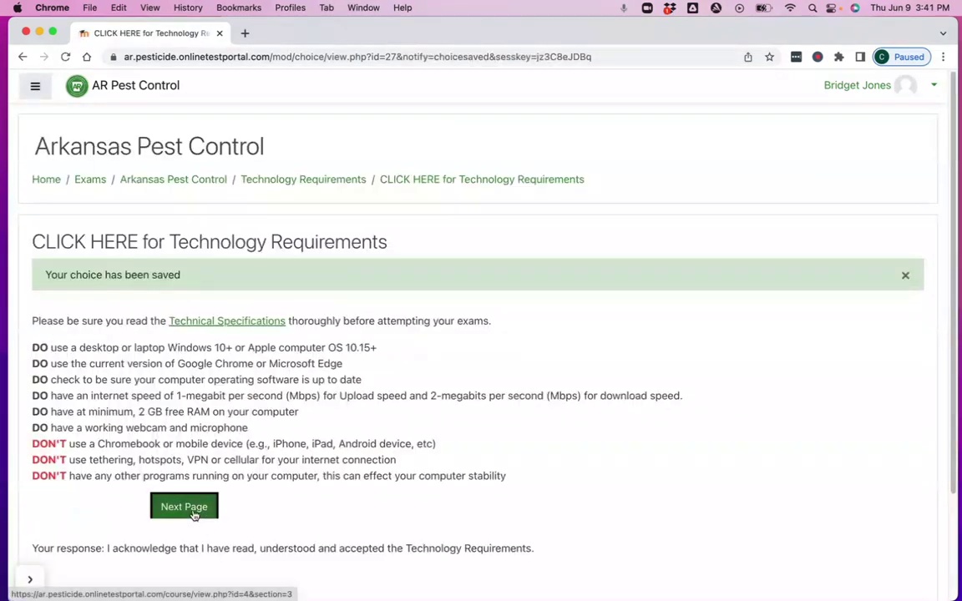
click(193, 514)
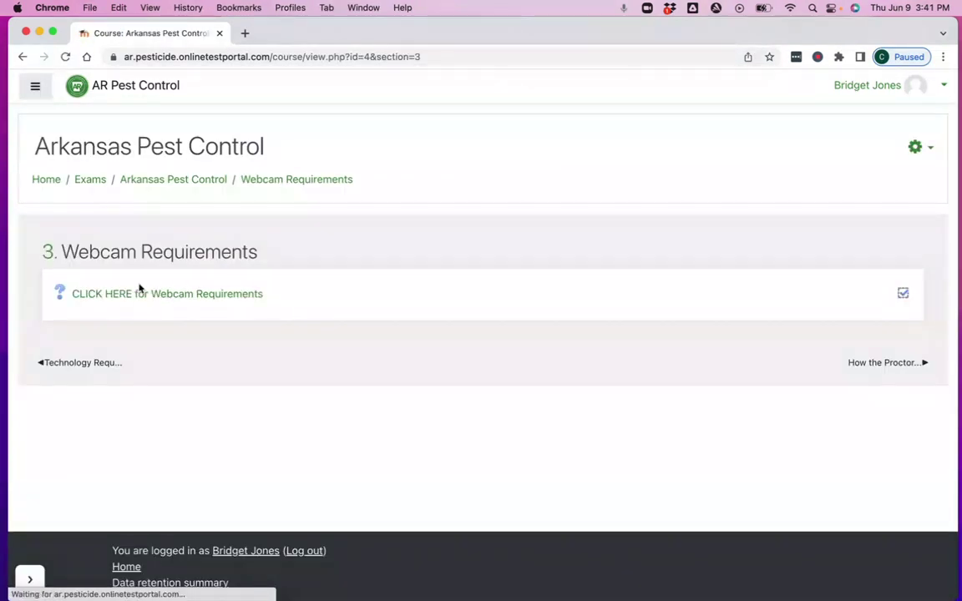
- Read the Webcam Requirements details, tick the acknowledgement, and save it
click(142, 294)
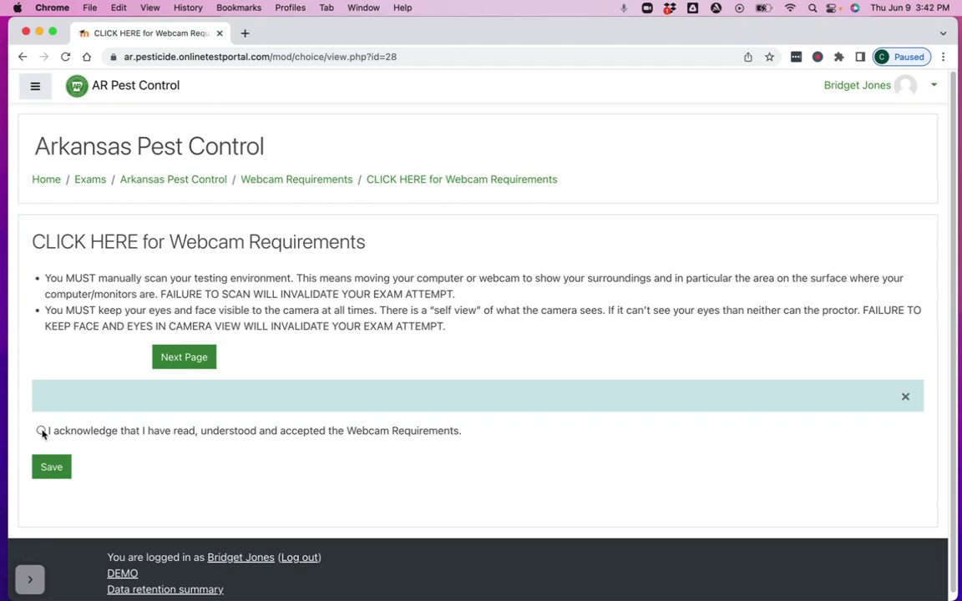
click(41, 431)
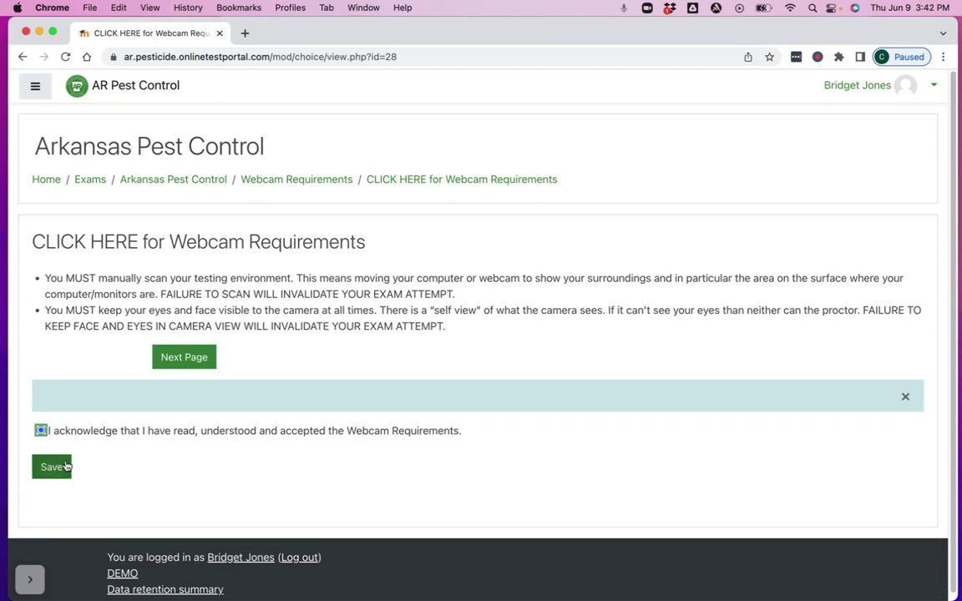
click(57, 467)
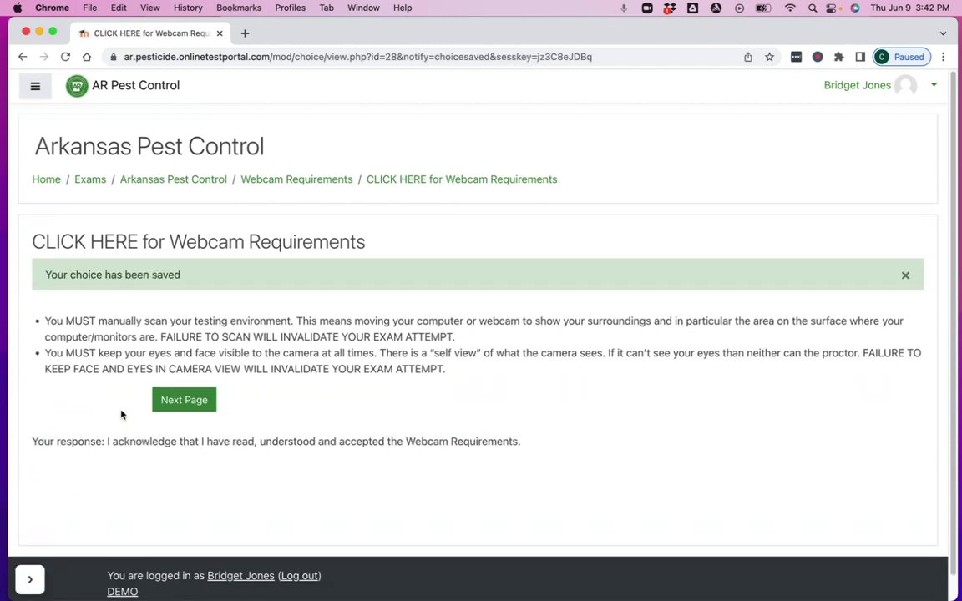
- Go to the Secure Exam Proctor page under Download the Proctoring Tool and open getproctorio.com
click(171, 400)
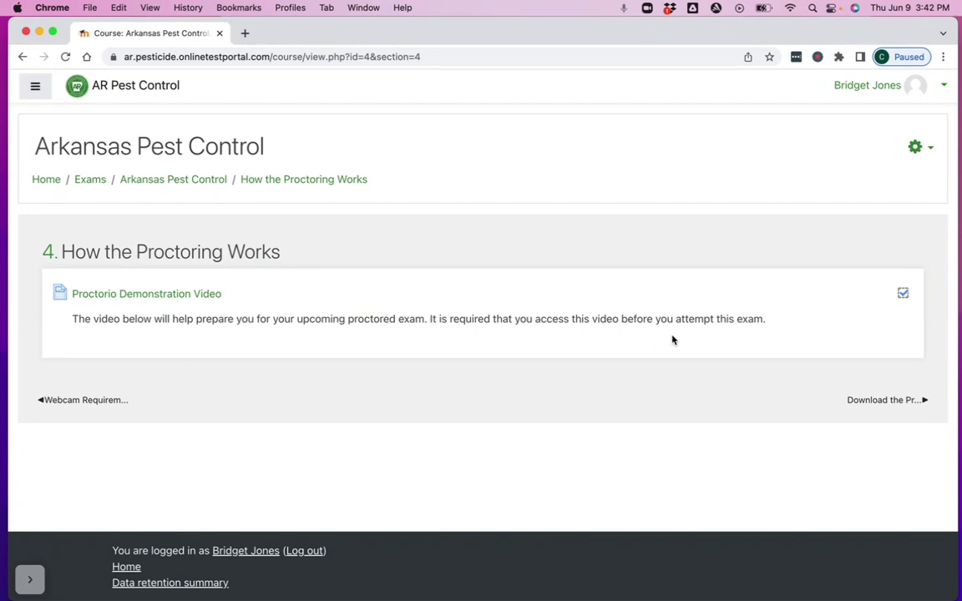
click(873, 401)
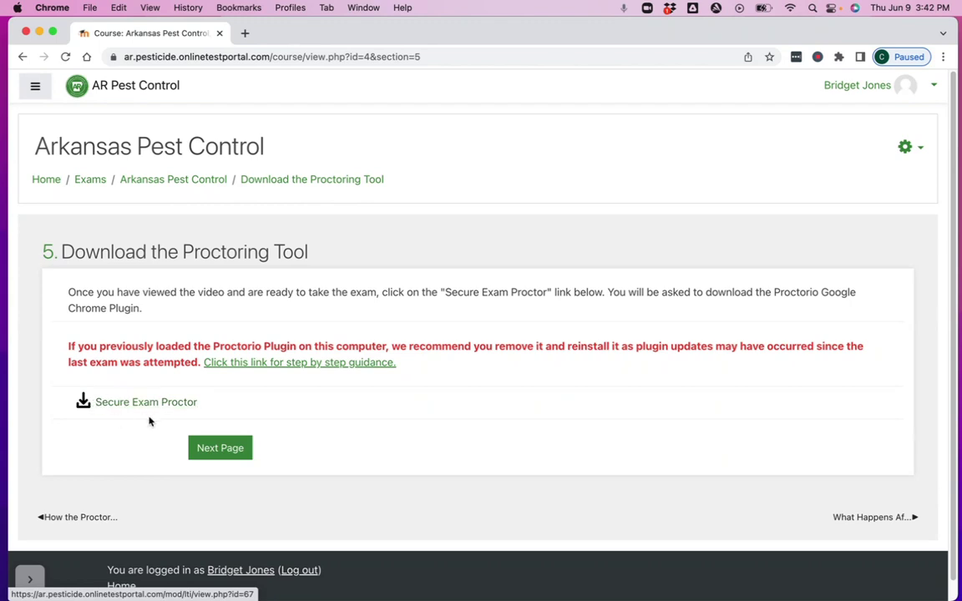
click(174, 404)
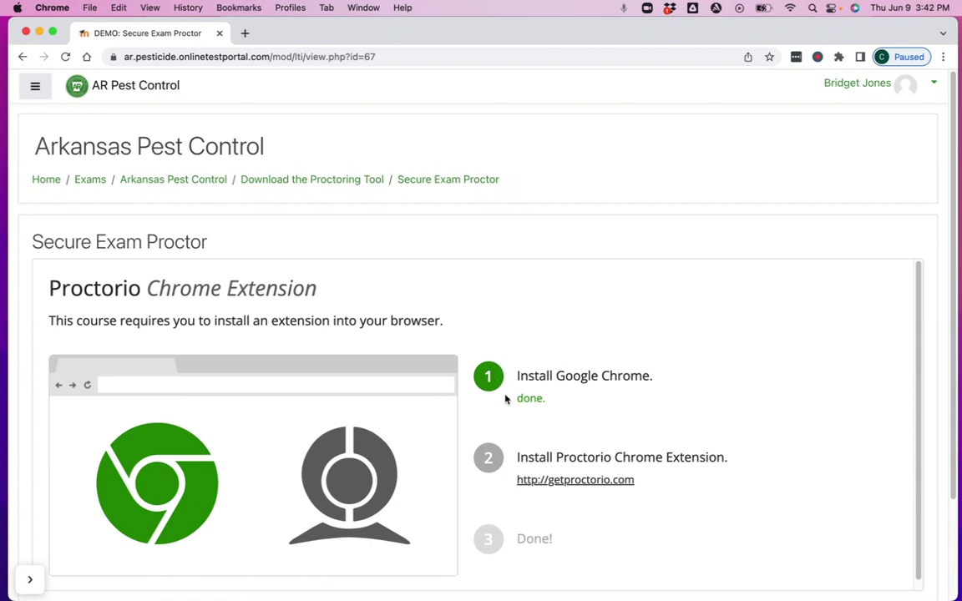
scroll(580, 359, down, 1)
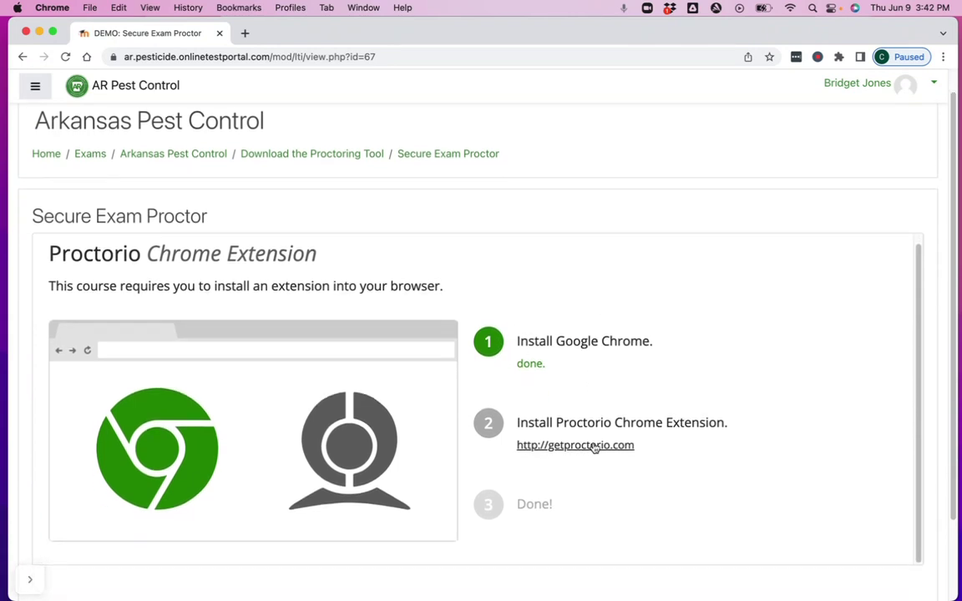
click(594, 446)
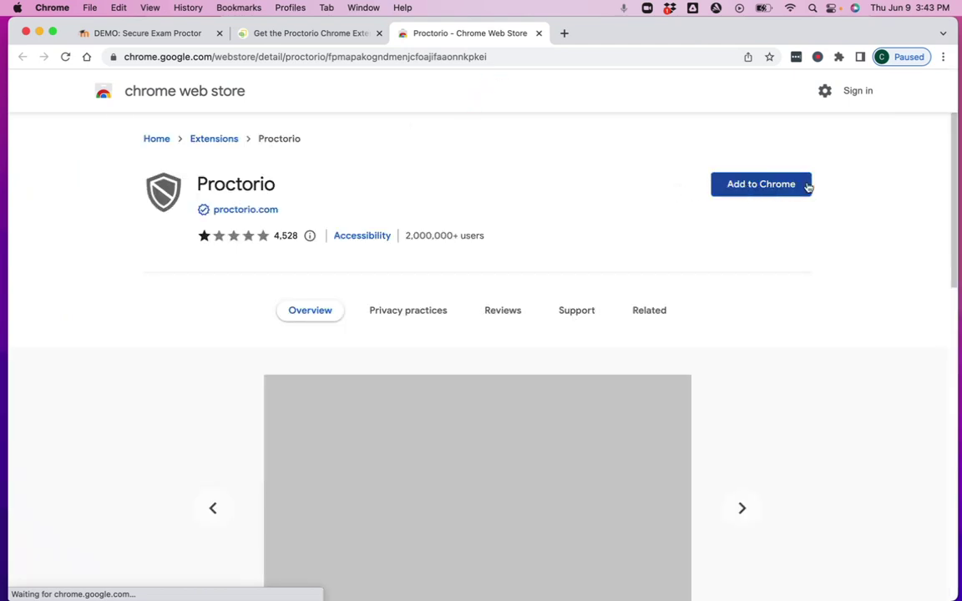
- Add the Proctorio extension to Chrome and approve its permissions
click(737, 187)
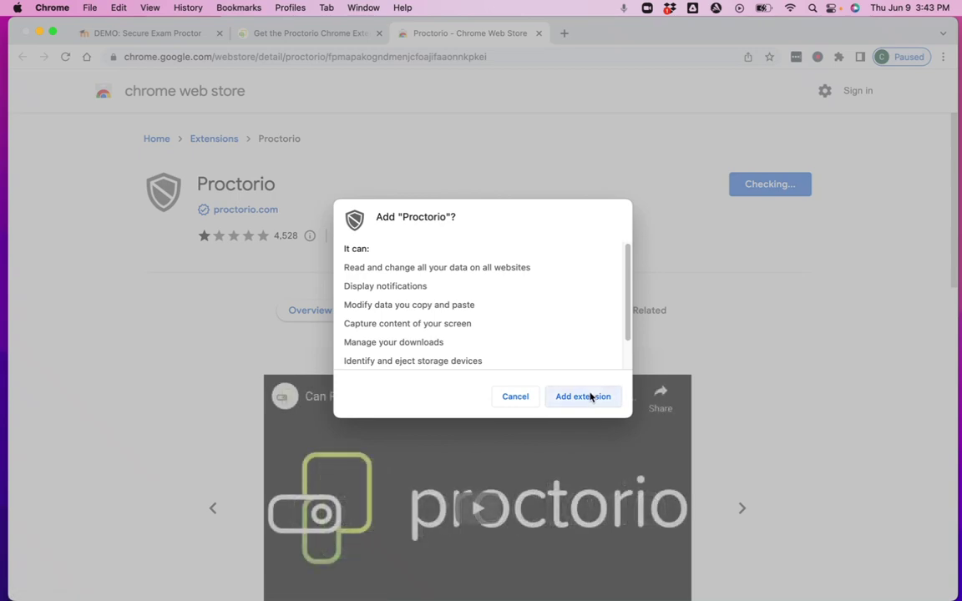
click(583, 396)
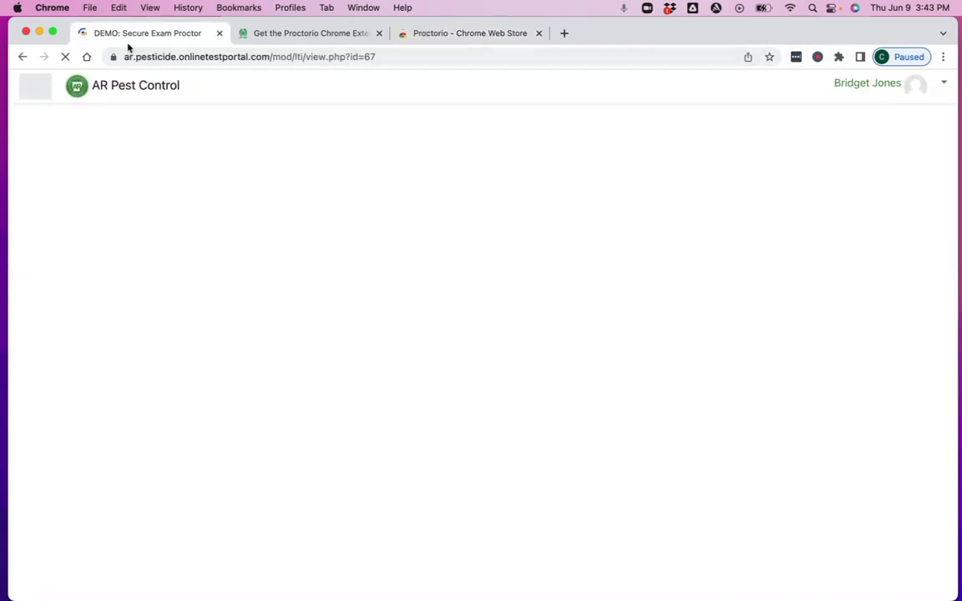
- Return to Download the Proctoring Tool and advance to What Happens After the Exam
click(22, 57)
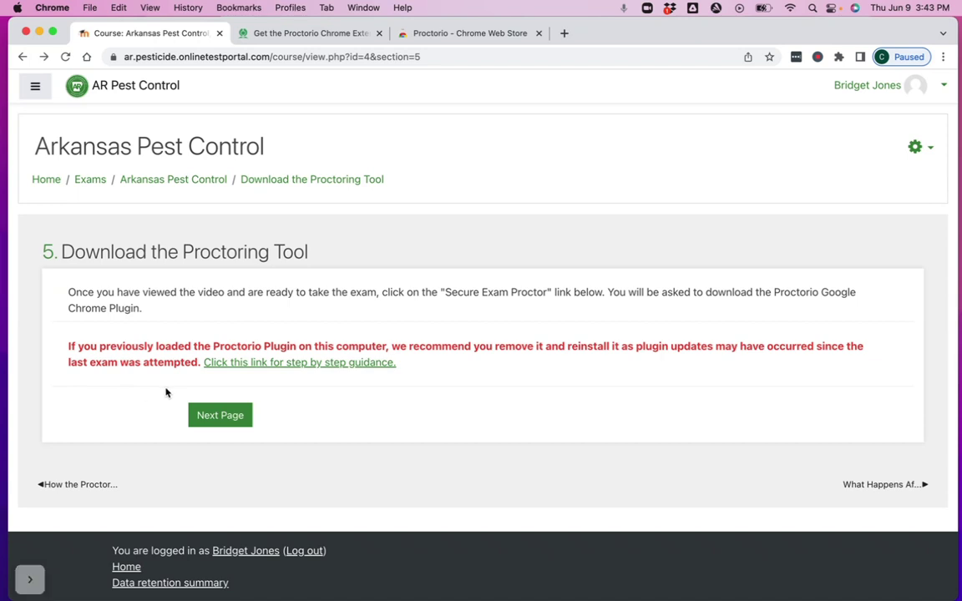
click(239, 424)
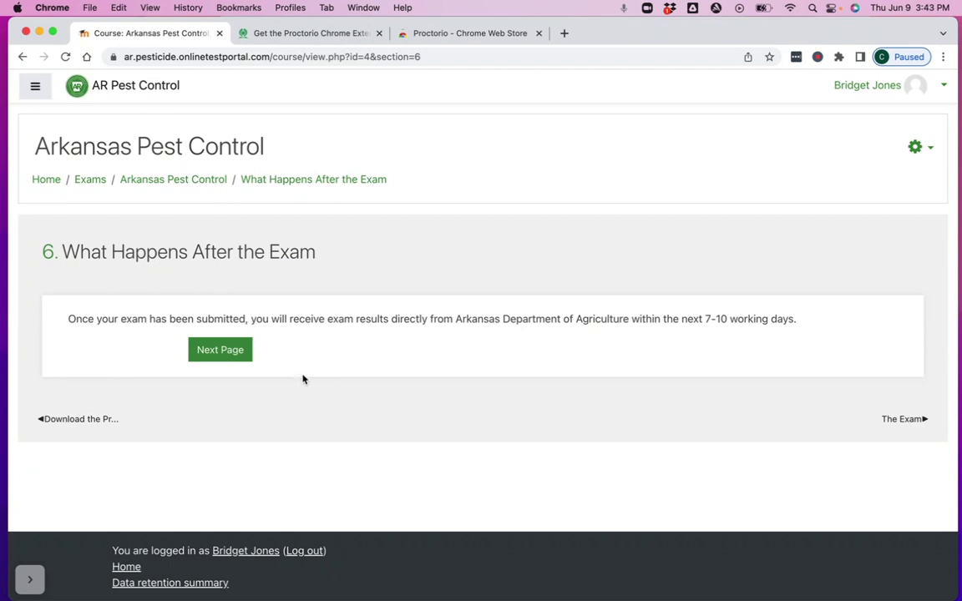
- Go to The Exam section and open the Arkansas Pest Control Practice Exam (Remotely Proctored)
click(217, 355)
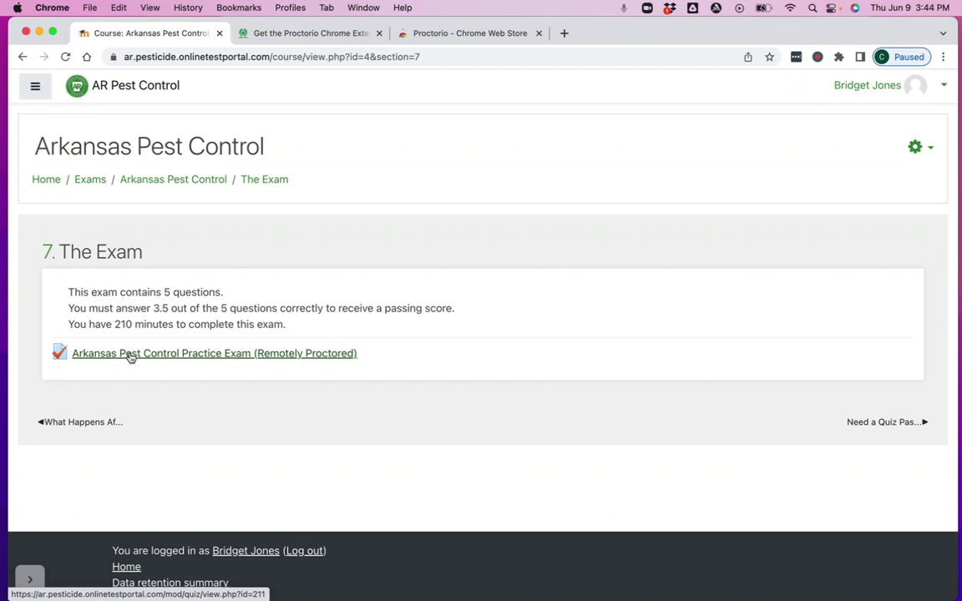
click(129, 357)
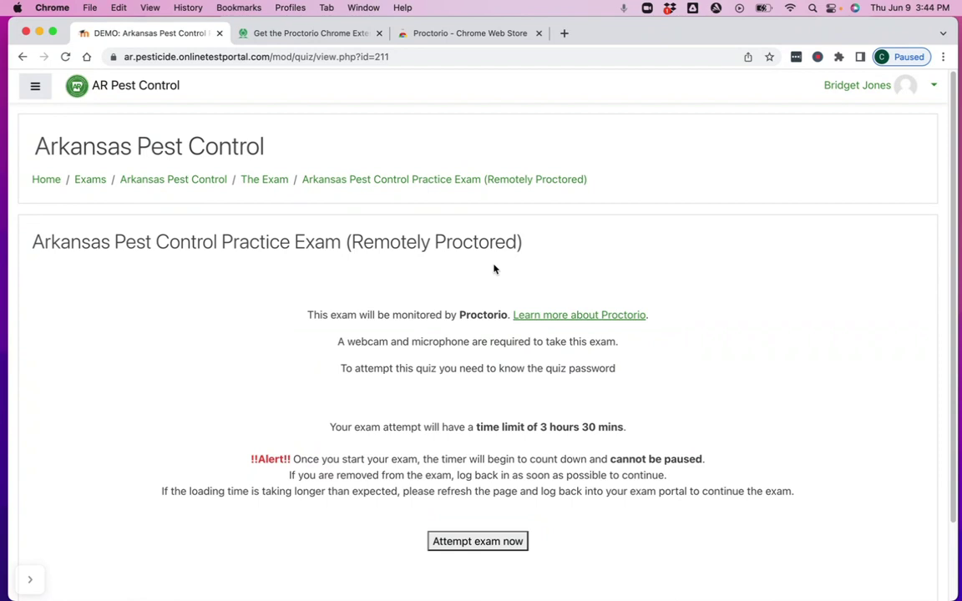
scroll(494, 269, down, 1)
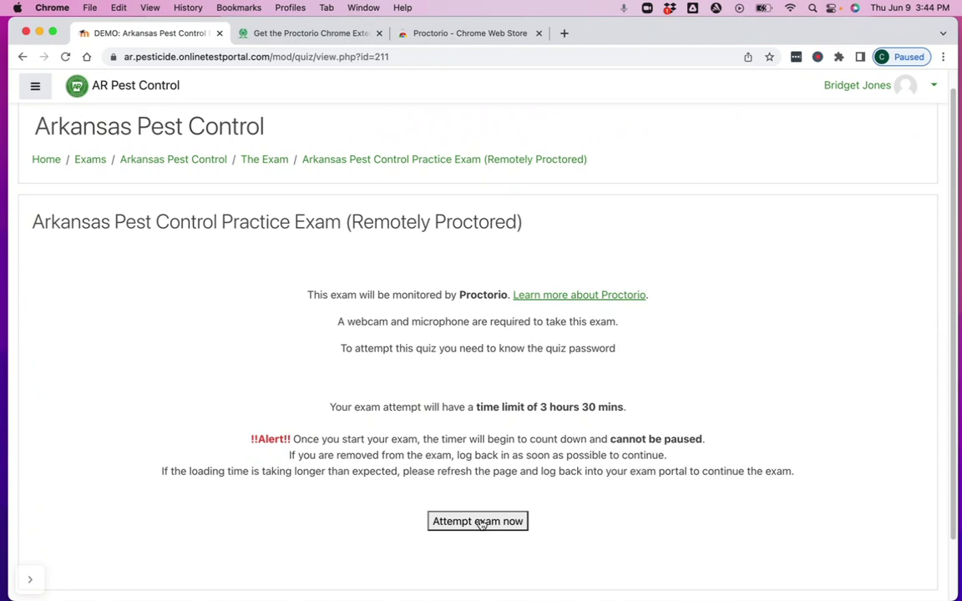
- Start the practice exam attempt and review Proctorio's 'Before you begin' page
click(481, 522)
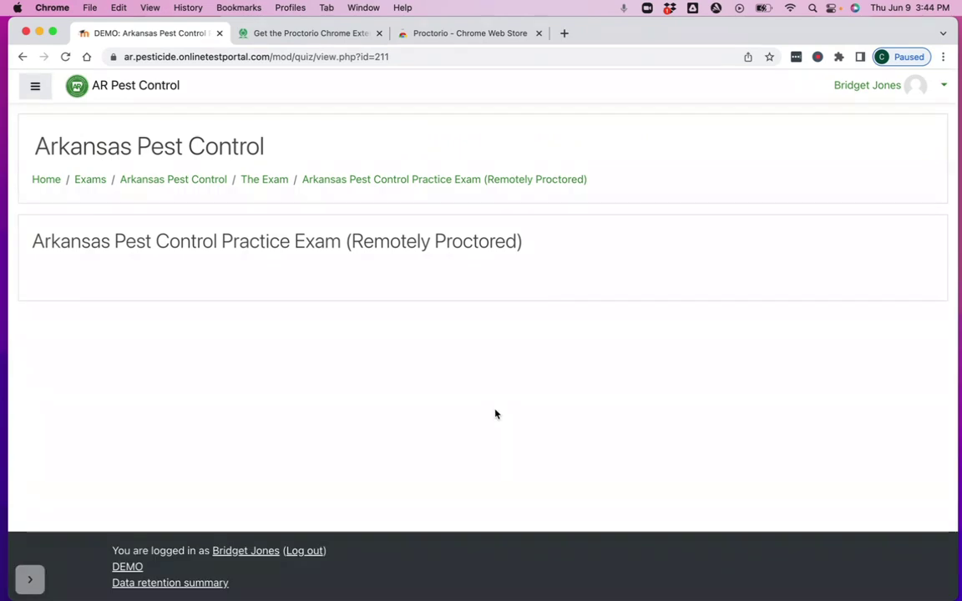
scroll(556, 423, down, 5)
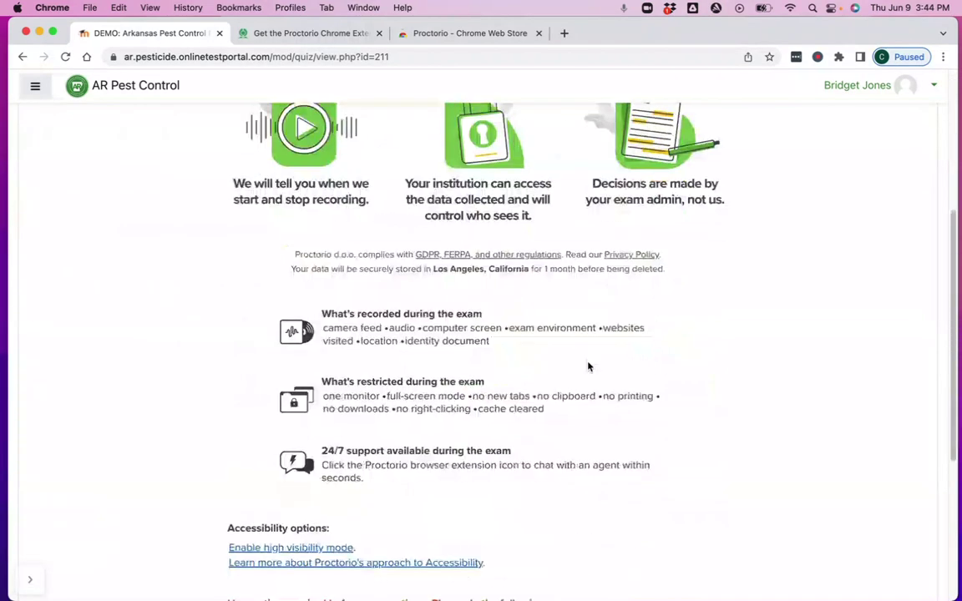
scroll(590, 365, up, 1)
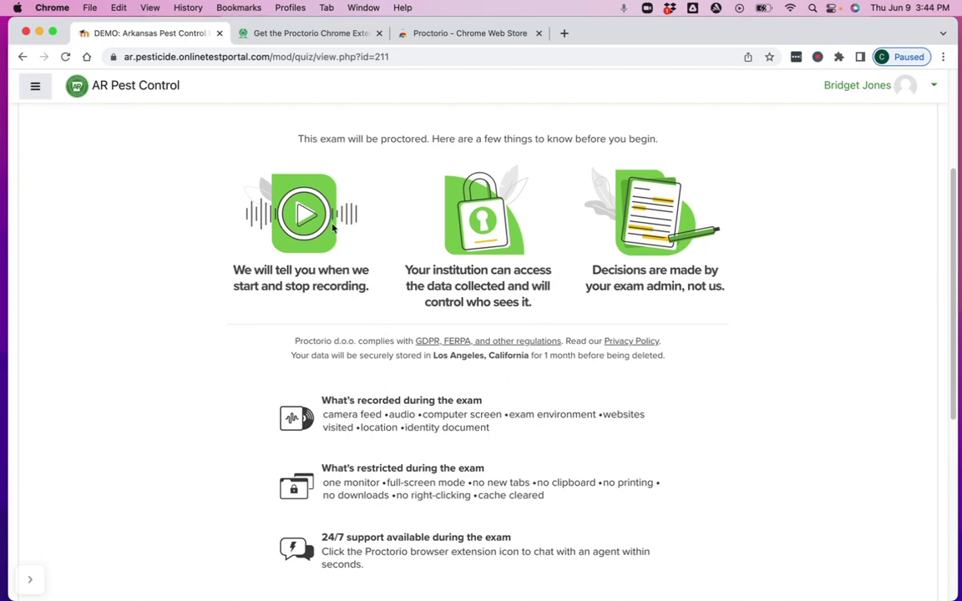
scroll(442, 264, up, 1)
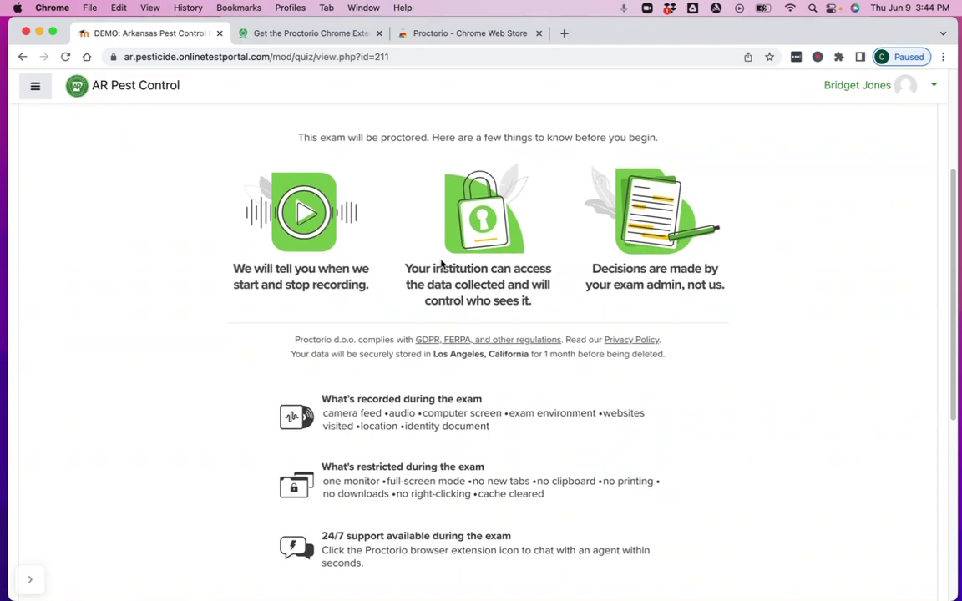
scroll(442, 264, down, 5)
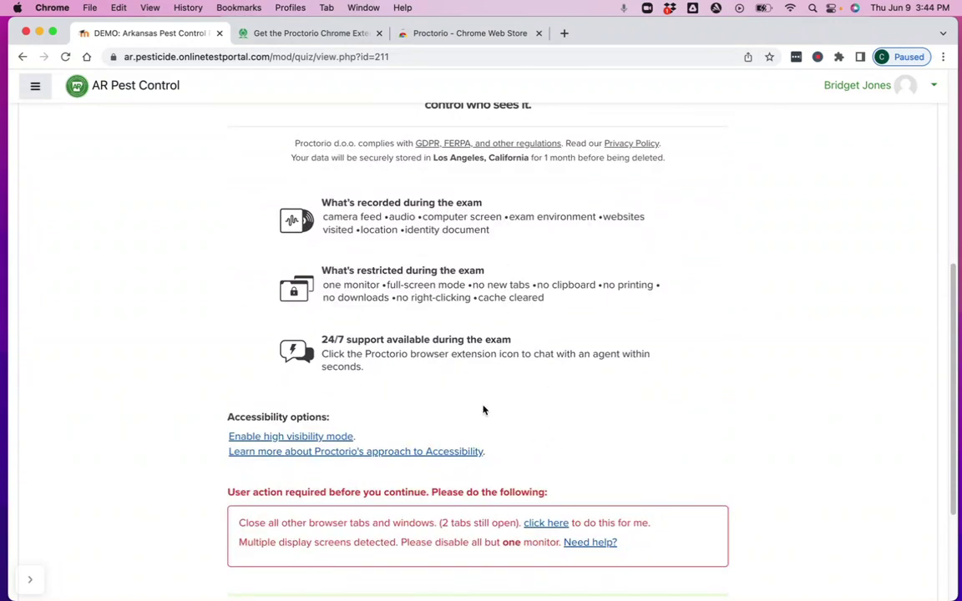
scroll(558, 387, down, 2)
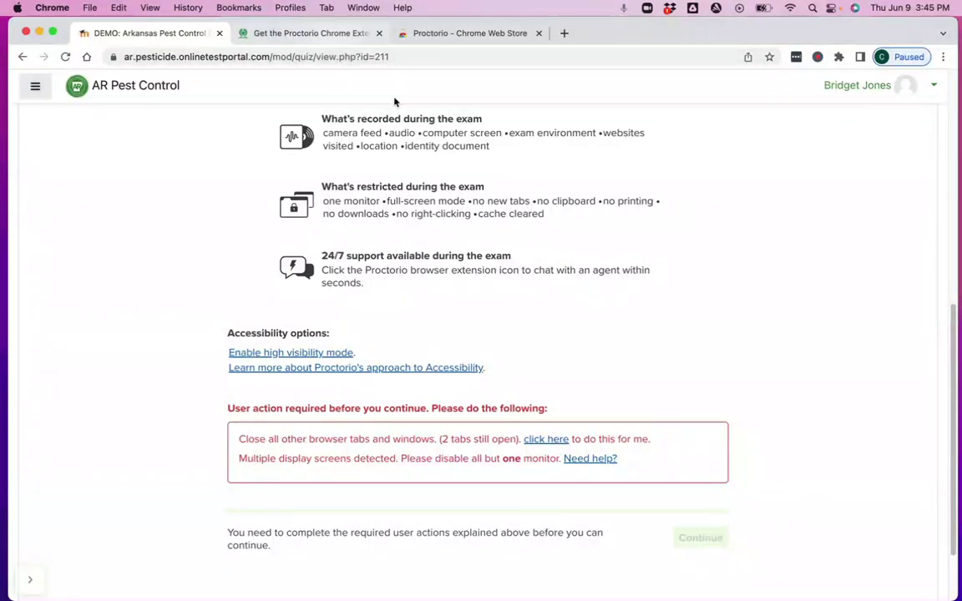
- Close the other browser tabs and continue past the battery warning to System Diagnostics
click(542, 443)
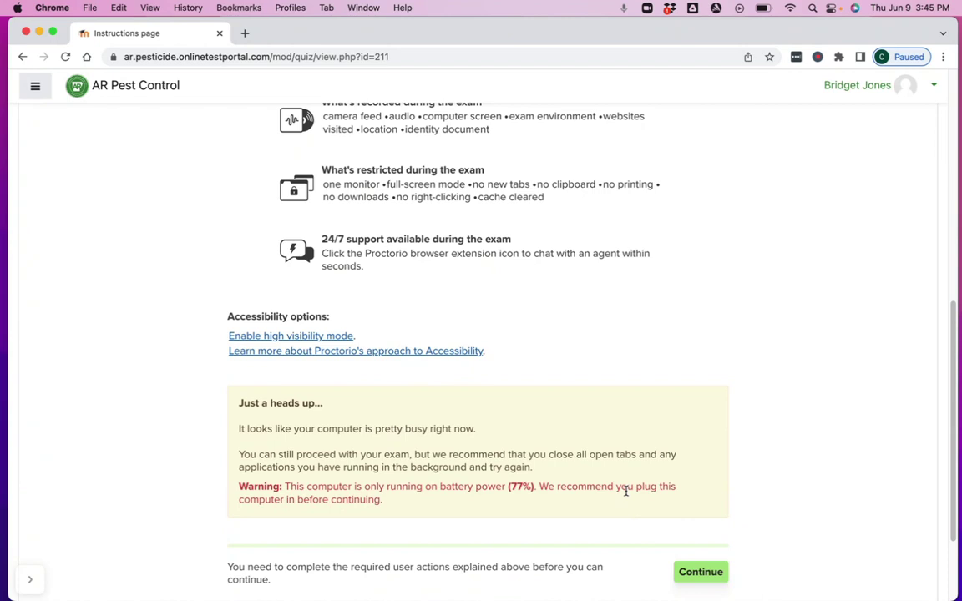
scroll(828, 405, down, 2)
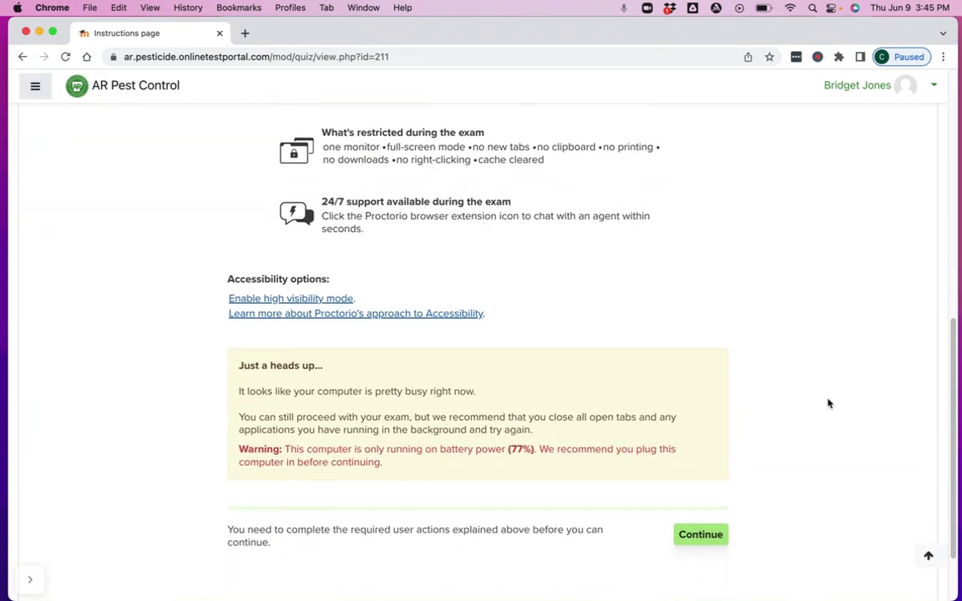
scroll(819, 418, down, 1)
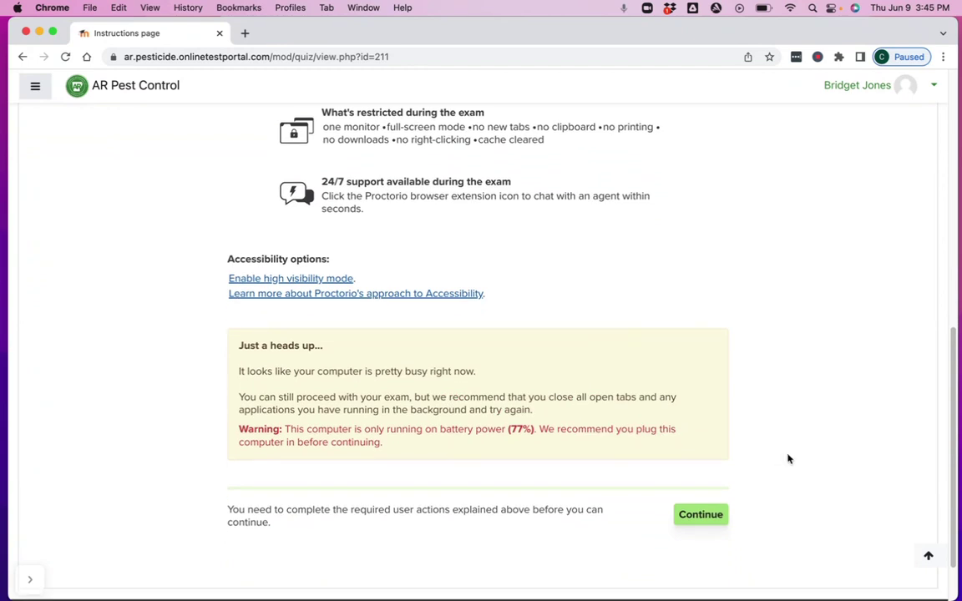
click(717, 516)
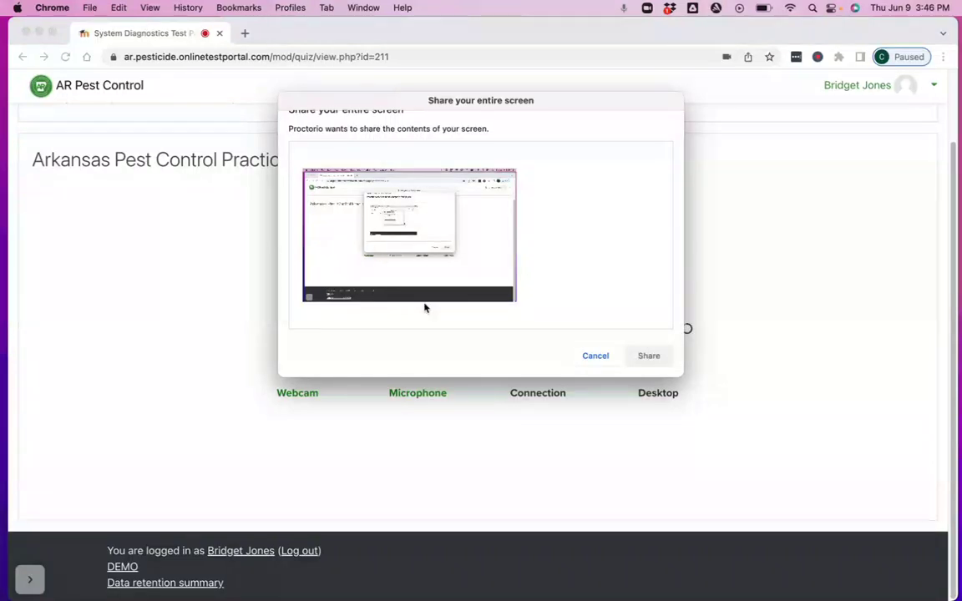
- Share the entire screen with Proctorio
click(400, 253)
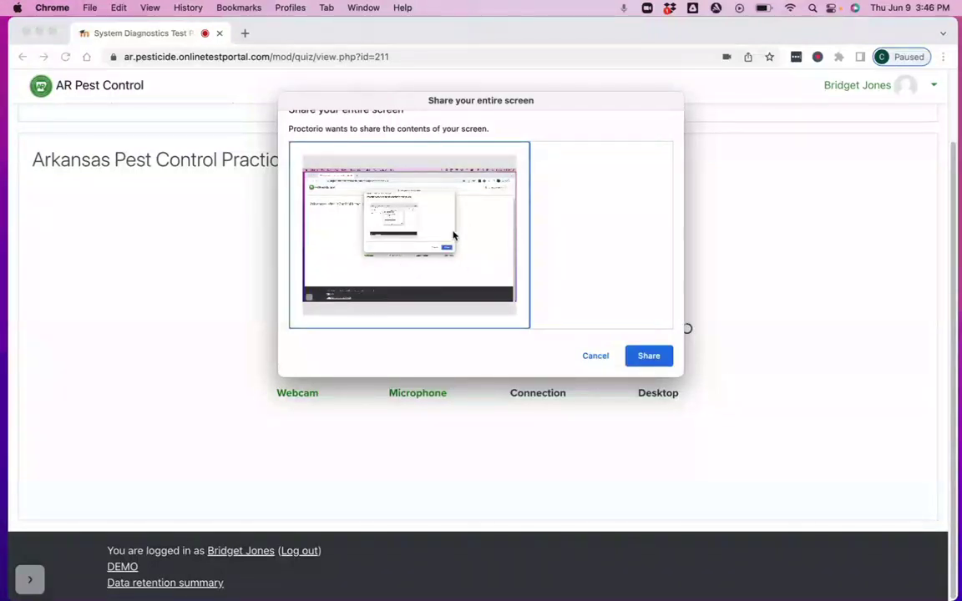
click(651, 356)
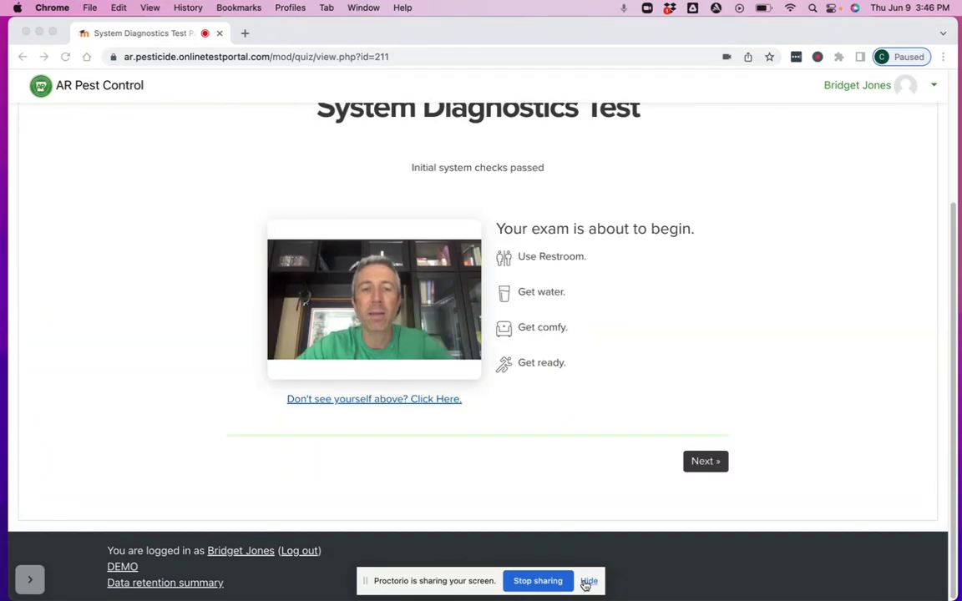
- Hide the Proctorio screen-sharing bar and advance from diagnostics to the Webcam Image Test
click(589, 581)
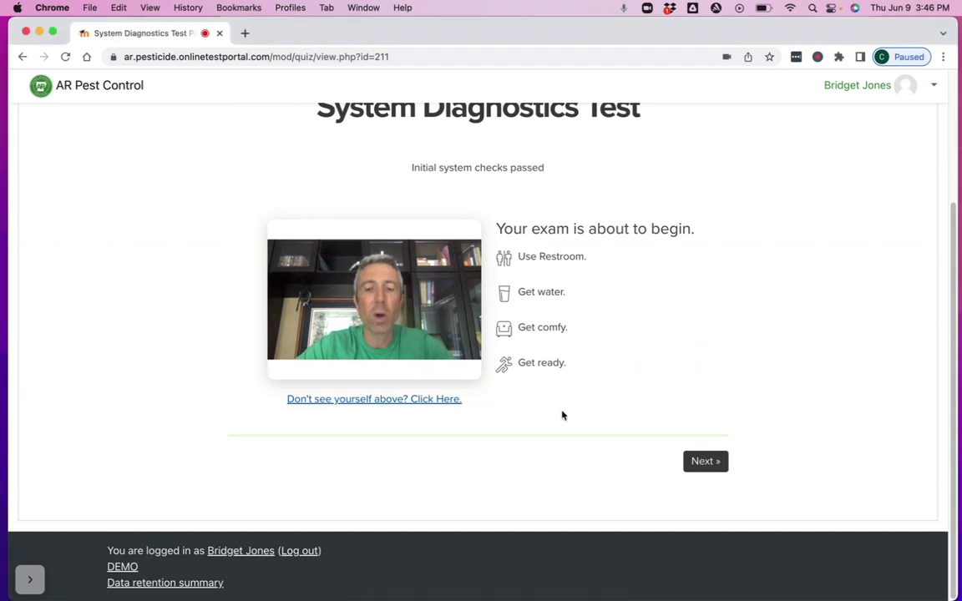
click(698, 463)
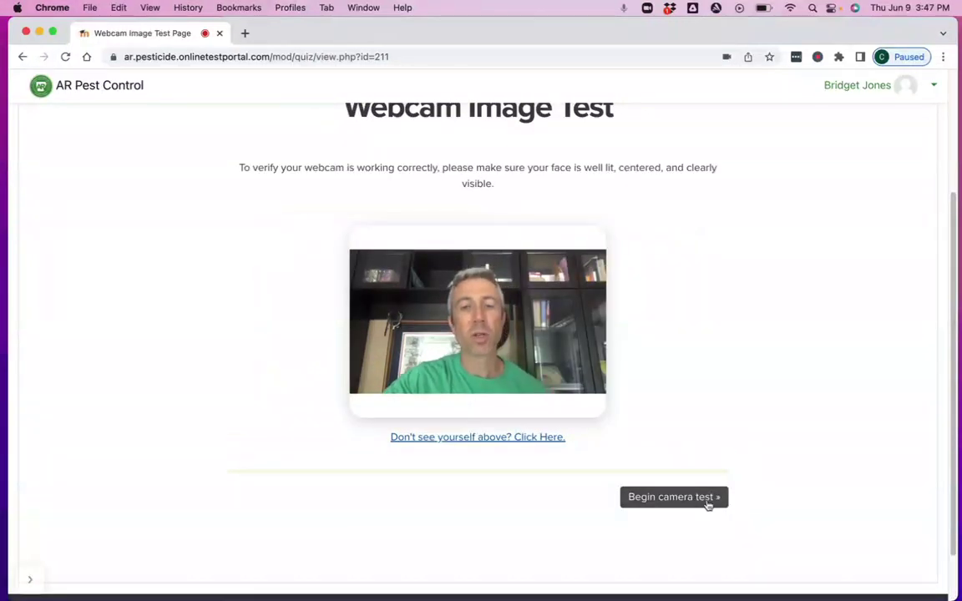
- Begin the camera test to take the webcam sample pictures
click(707, 500)
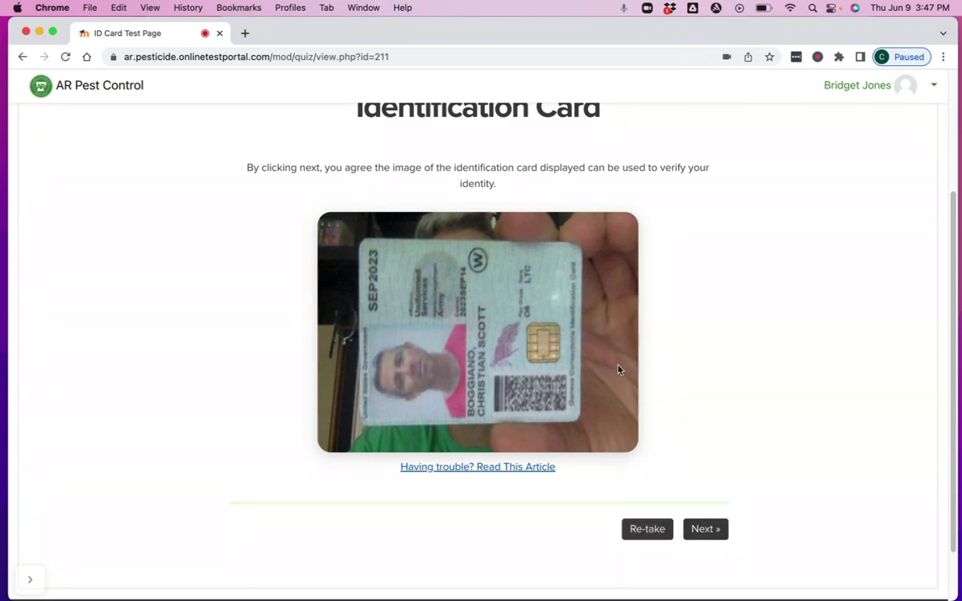
- Accept the ID card photo, then read through the Room Scan requirements and acknowledge them
click(706, 529)
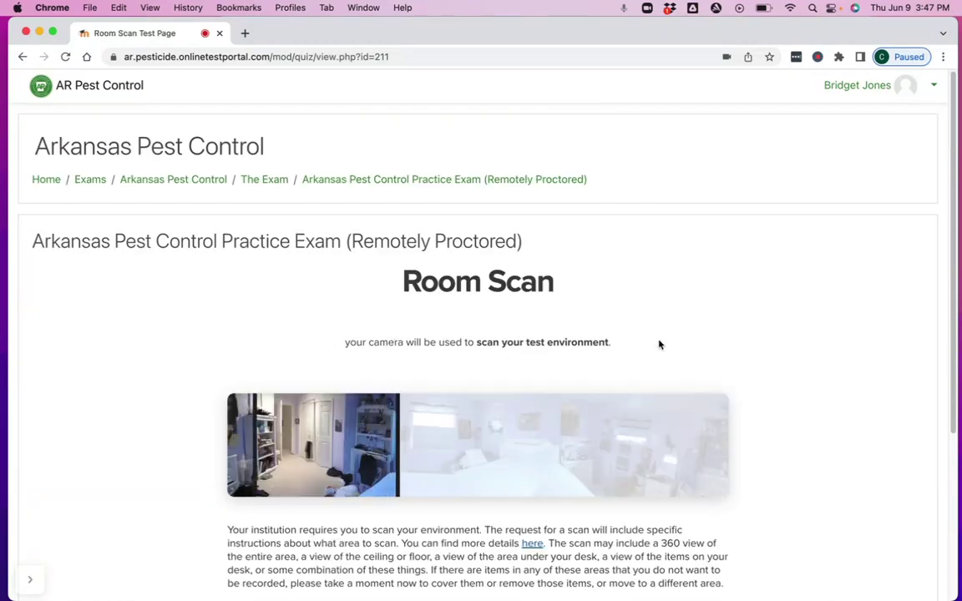
scroll(659, 344, down, 3)
scroll(658, 343, down, 1)
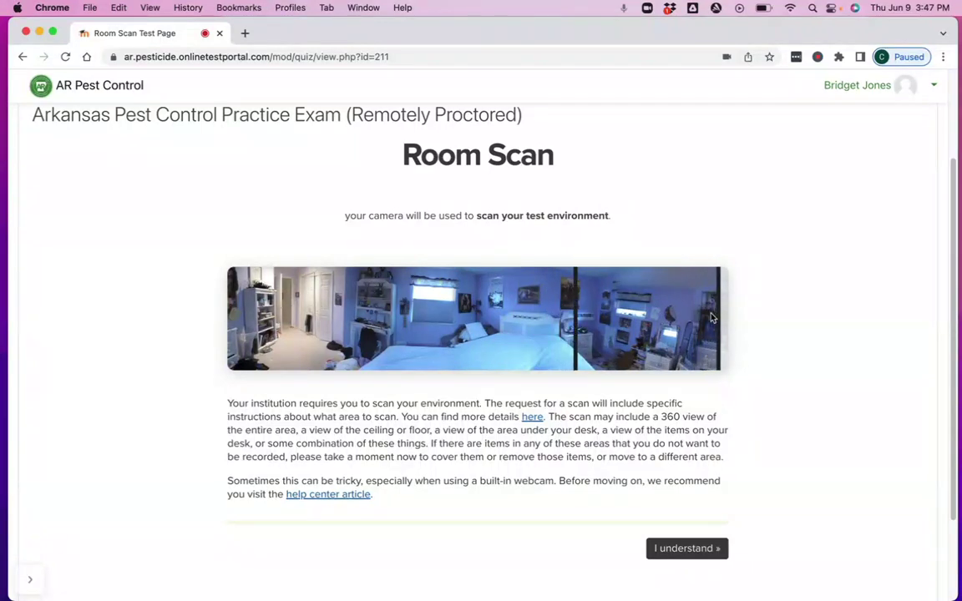
scroll(725, 292, down, 2)
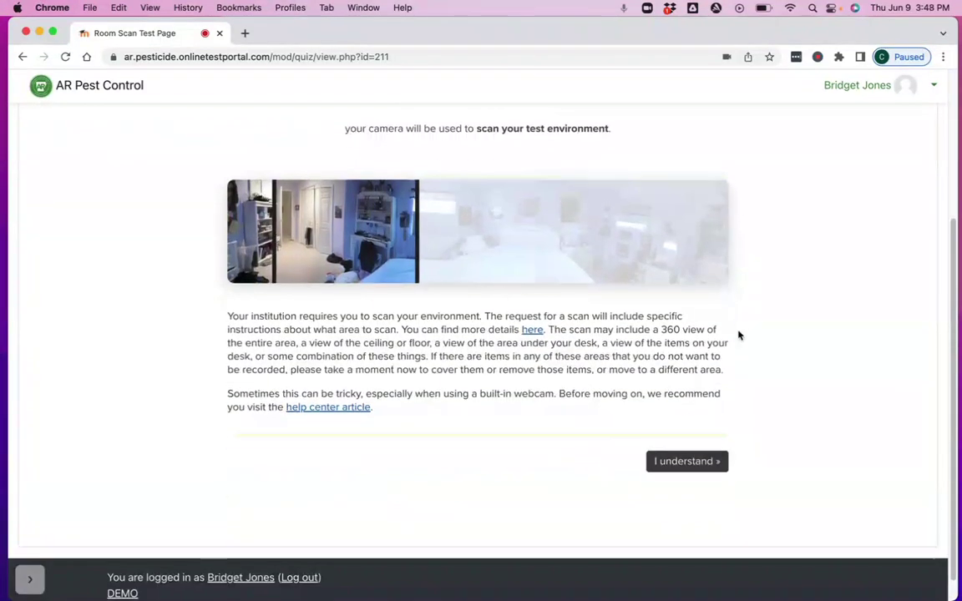
click(704, 461)
- Sign the Exam Agreement with the candidate's full name and accept it
scroll(735, 384, down, 2)
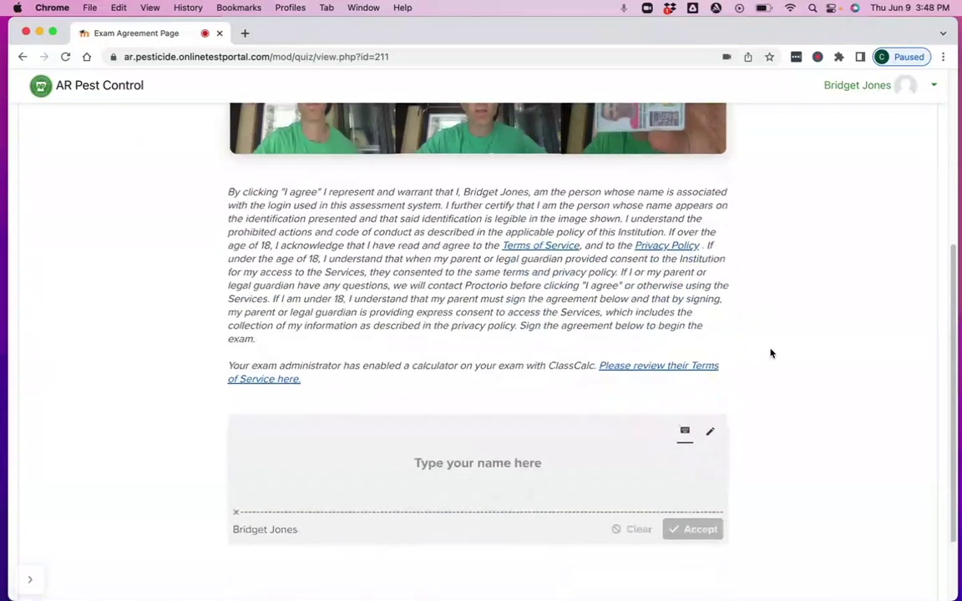
click(334, 492)
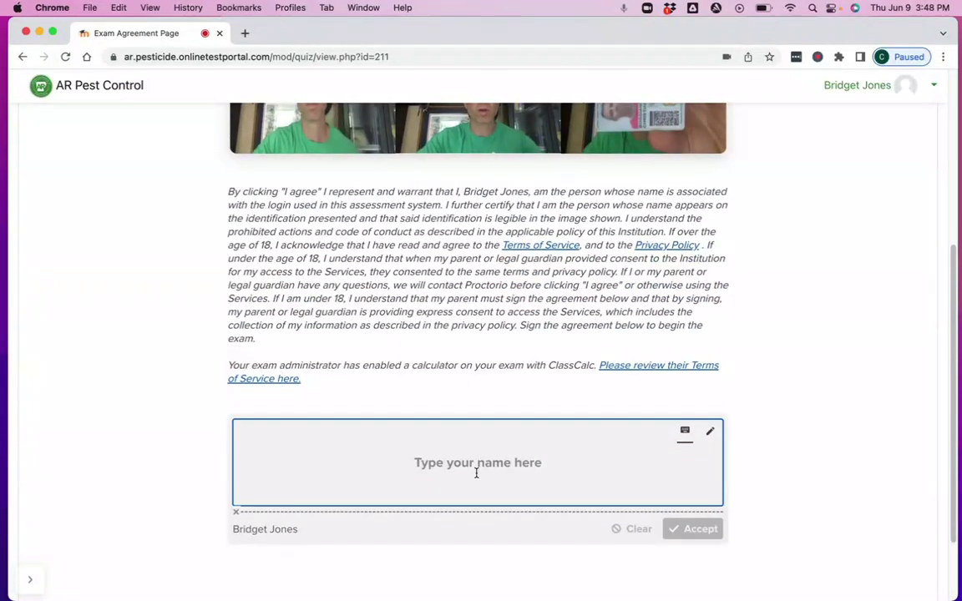
text(Chris Boggiano)
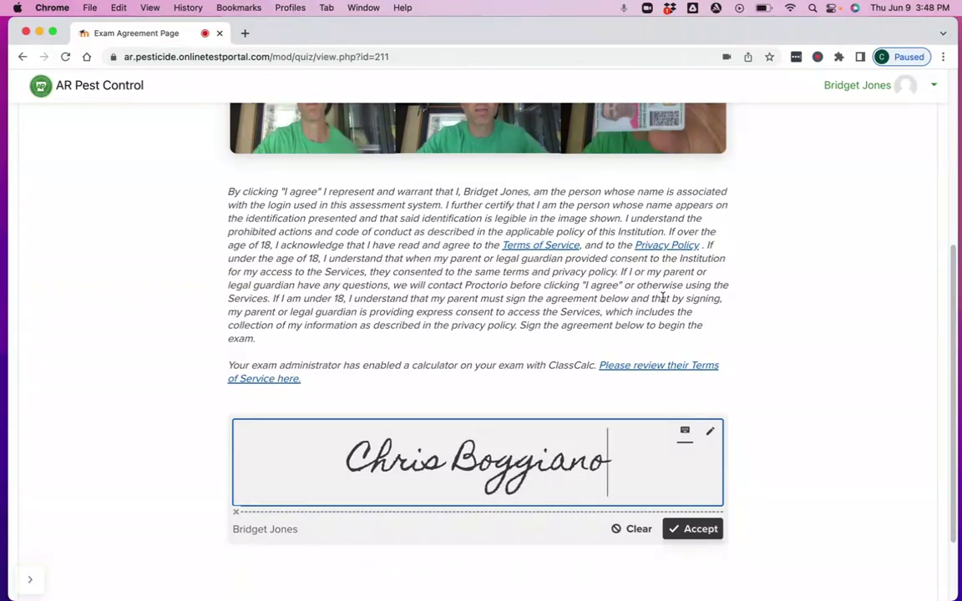
click(697, 532)
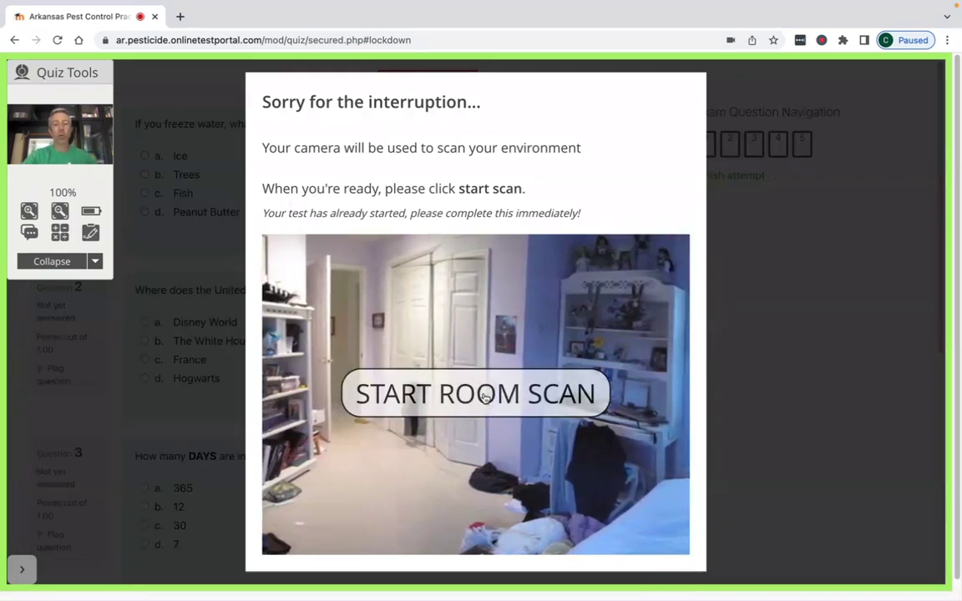
- Run the webcam room scan around the room and finish it to return to the exam
click(484, 397)
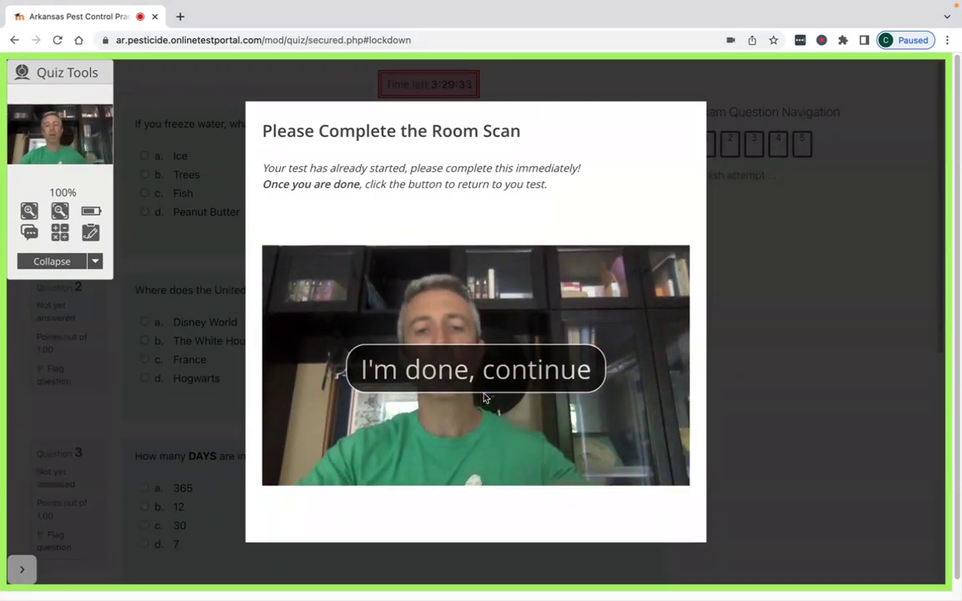
click(489, 360)
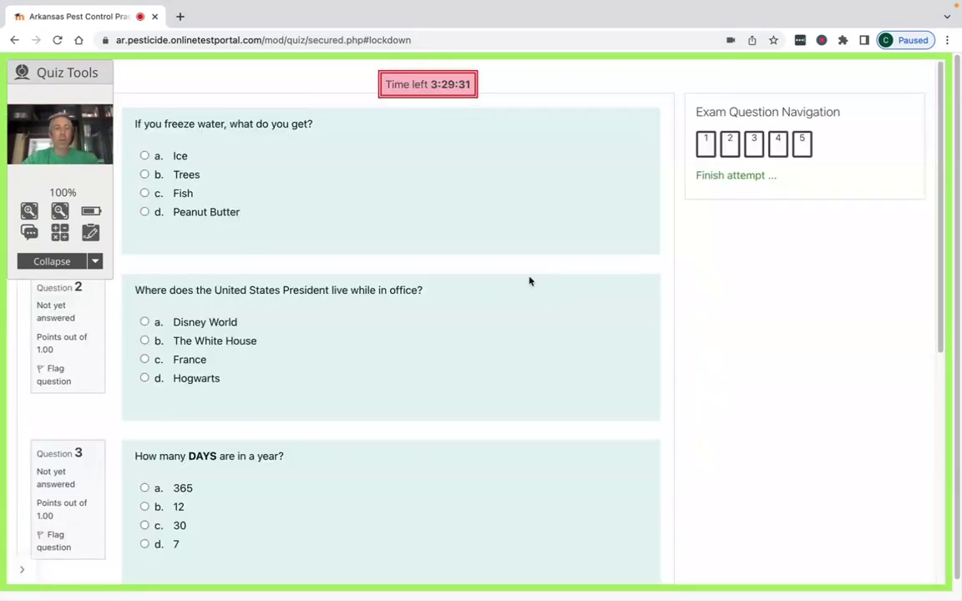
- Drag the Quiz Tools panel right of the questions; zoom in twice, then back to 100%
drag(67, 71, 742, 243)
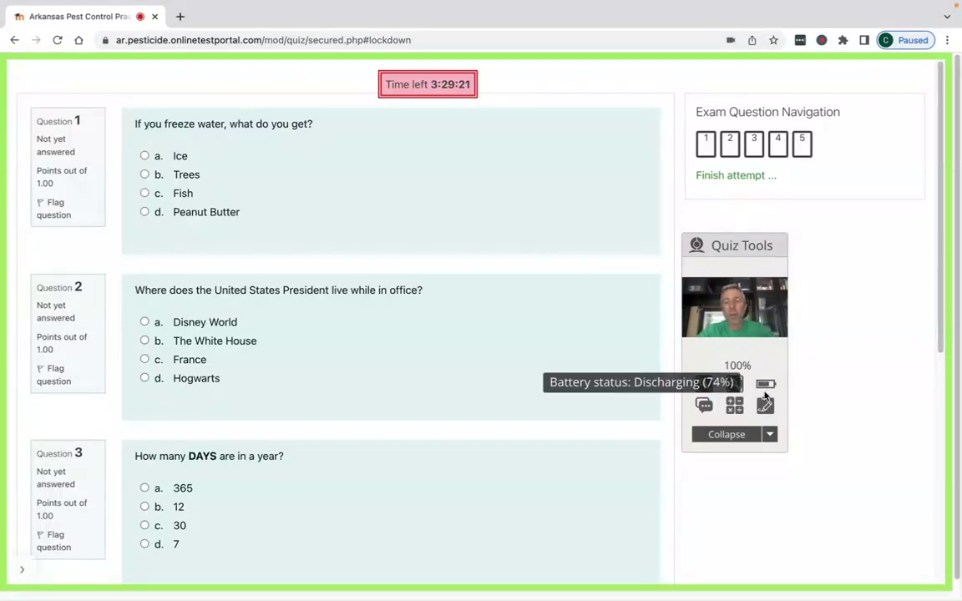
click(699, 386)
click(698, 386)
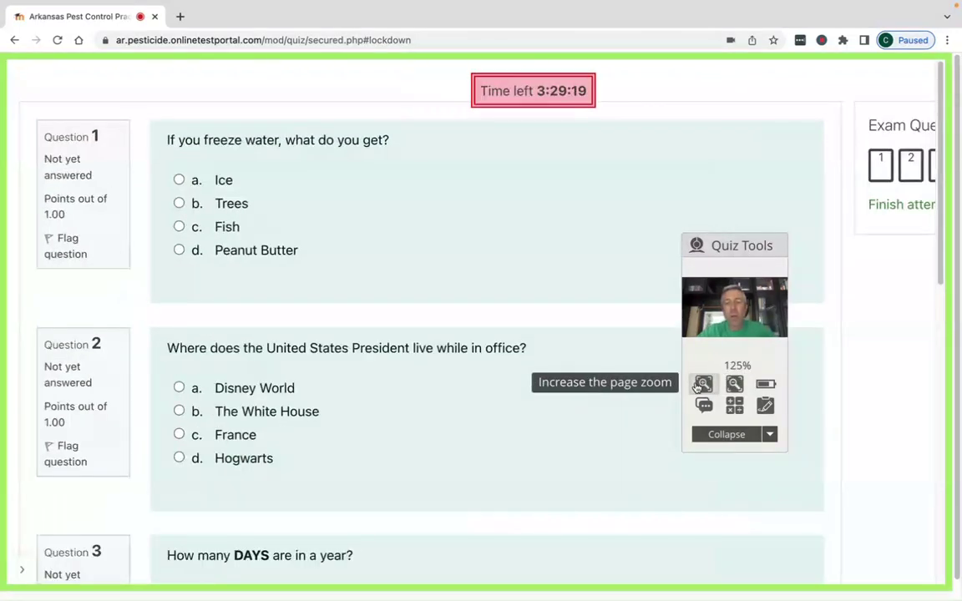
click(735, 386)
click(735, 385)
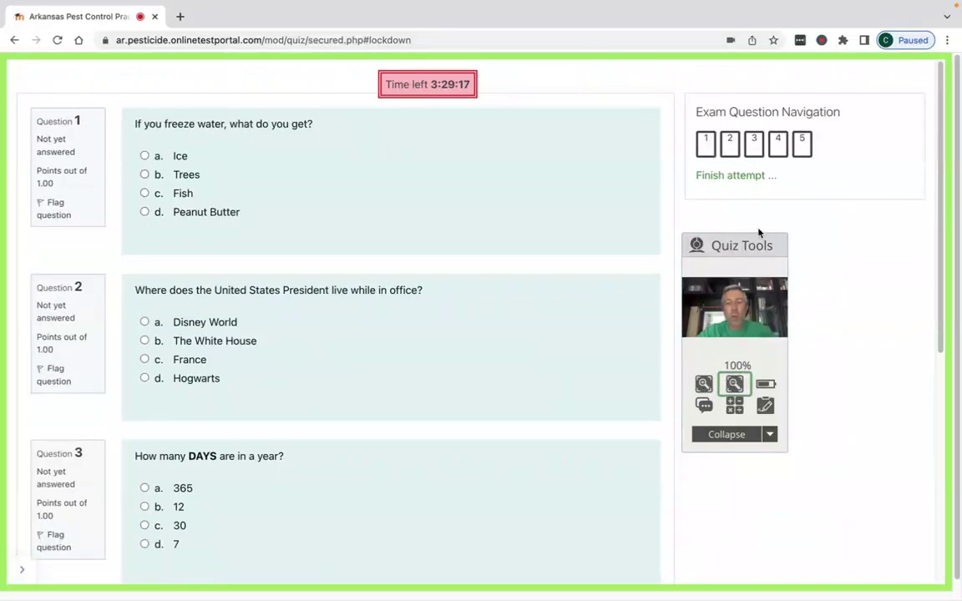
drag(756, 236, 804, 220)
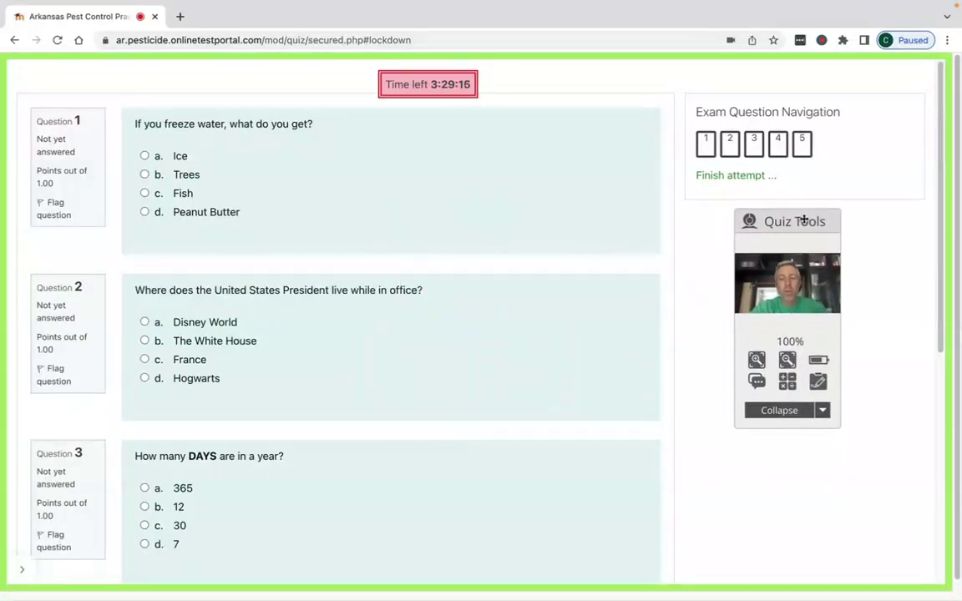
click(797, 390)
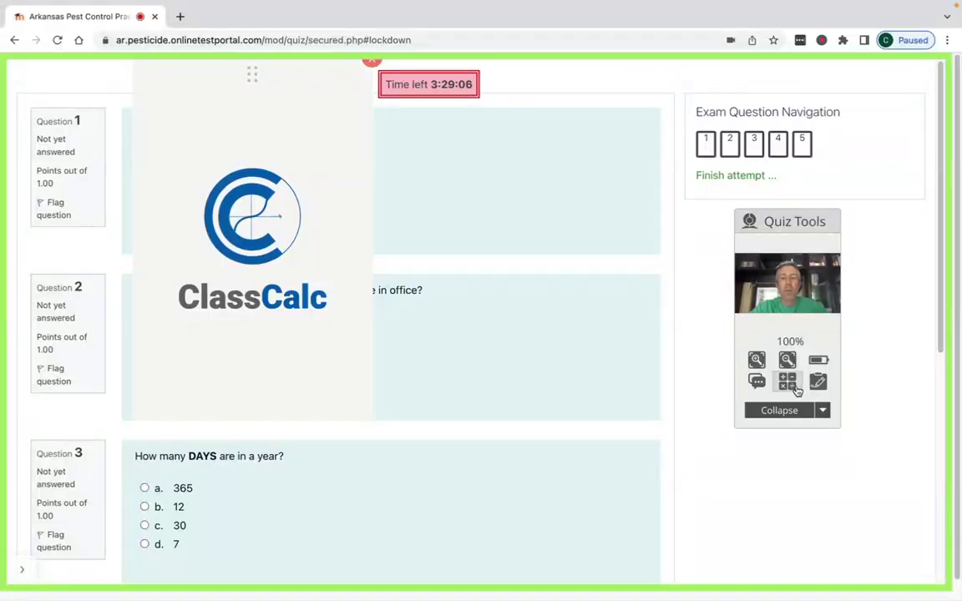
drag(234, 70, 649, 106)
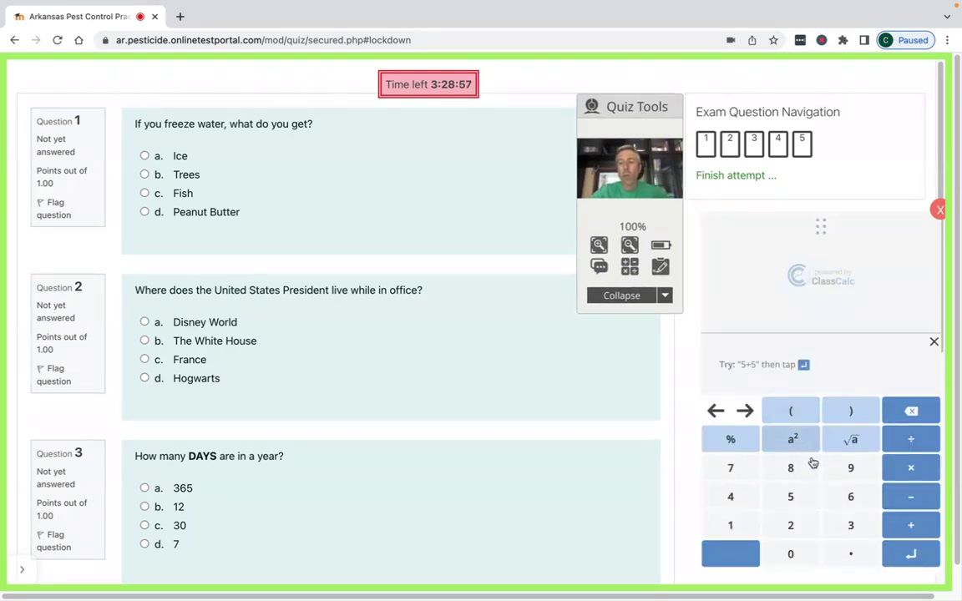
click(792, 500)
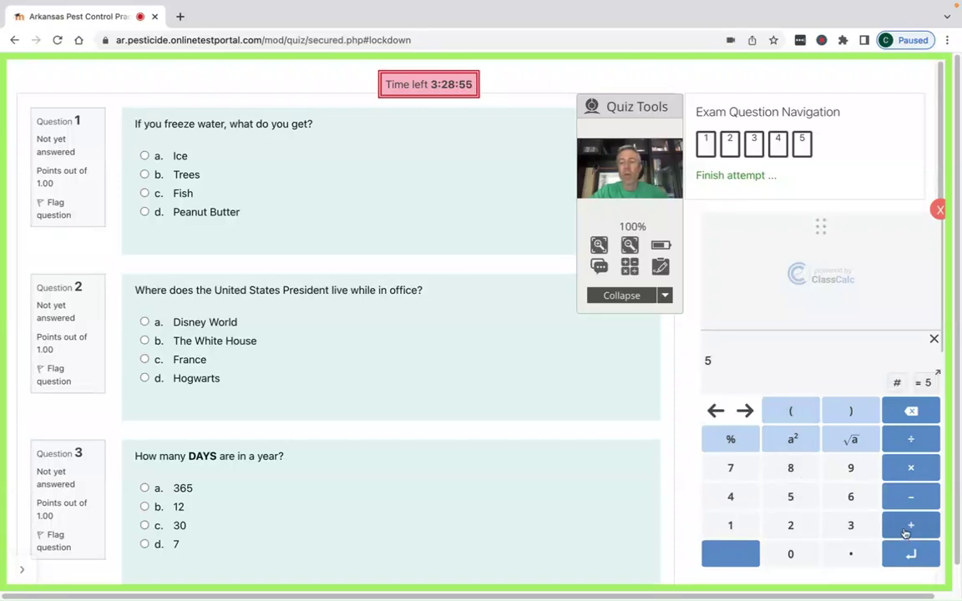
click(892, 528)
click(853, 526)
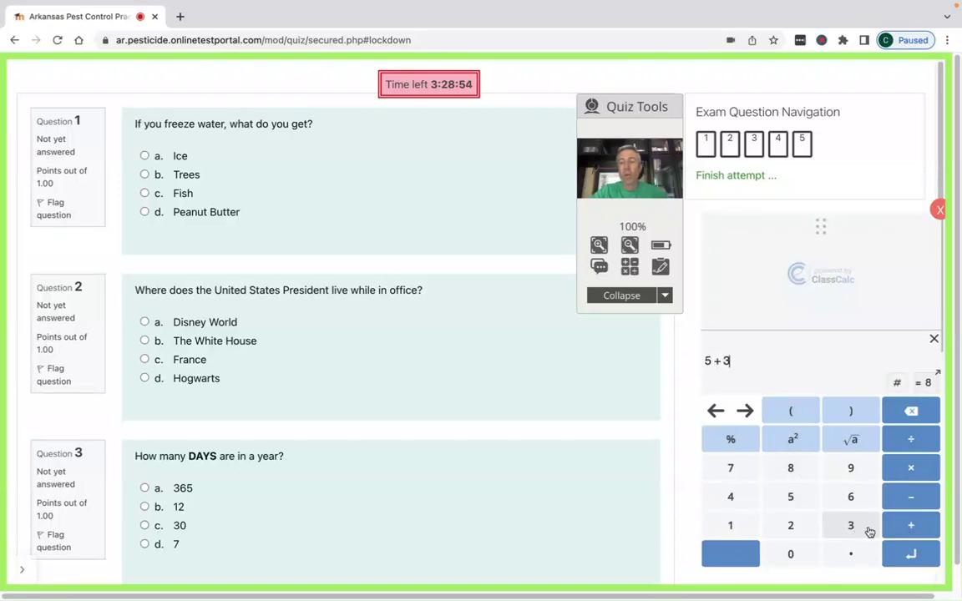
click(909, 557)
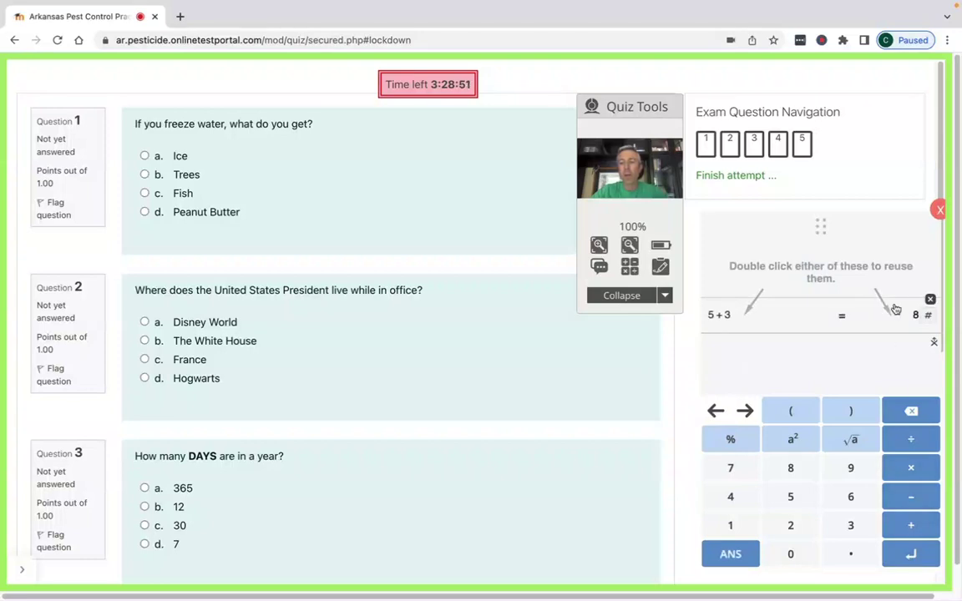
click(739, 321)
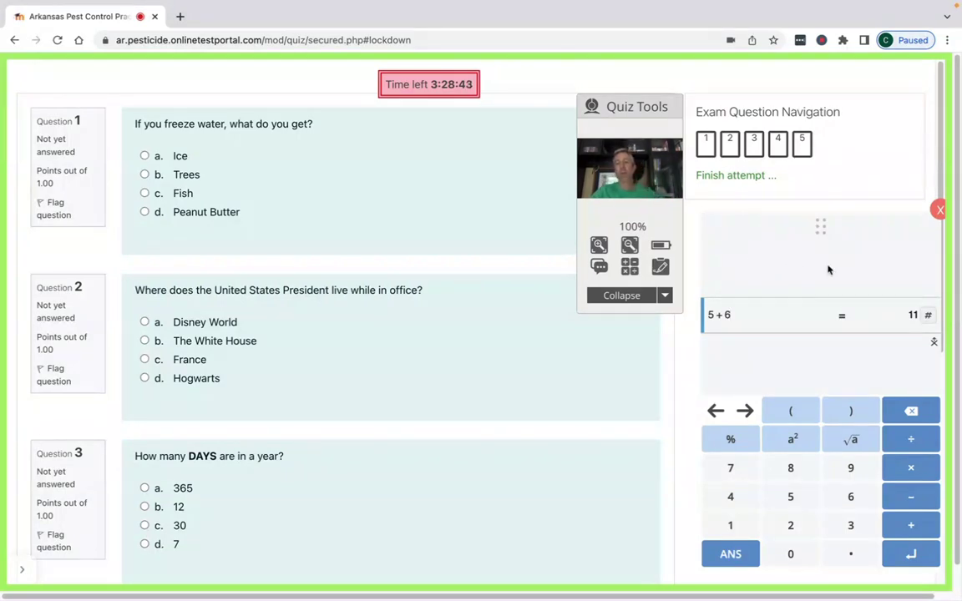
drag(825, 291, 808, 226)
- Close the calculator and dock the proctoring tools panel right, below the question navigation
click(920, 198)
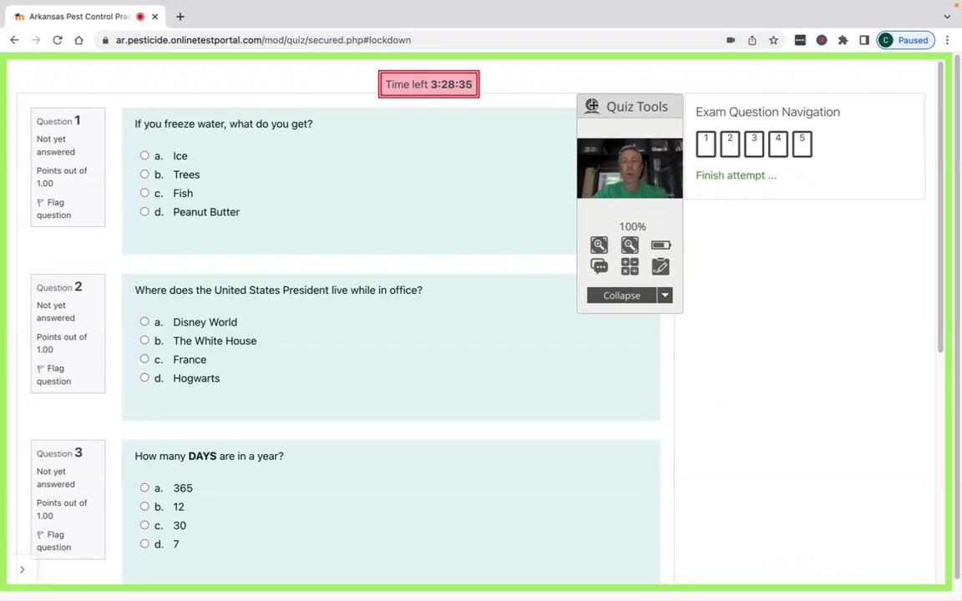
drag(614, 105, 825, 273)
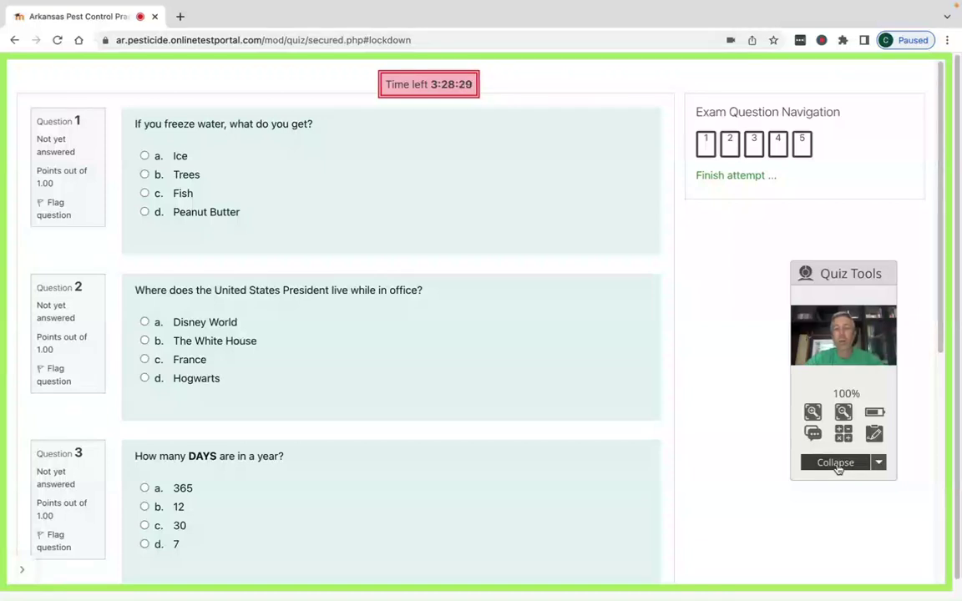
click(836, 463)
mouse_move(822, 294)
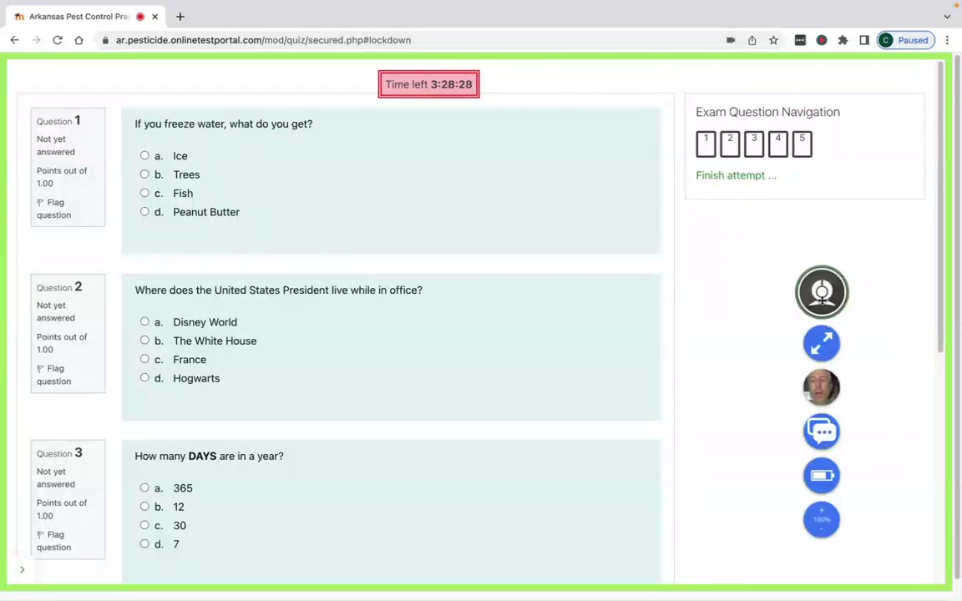
click(821, 343)
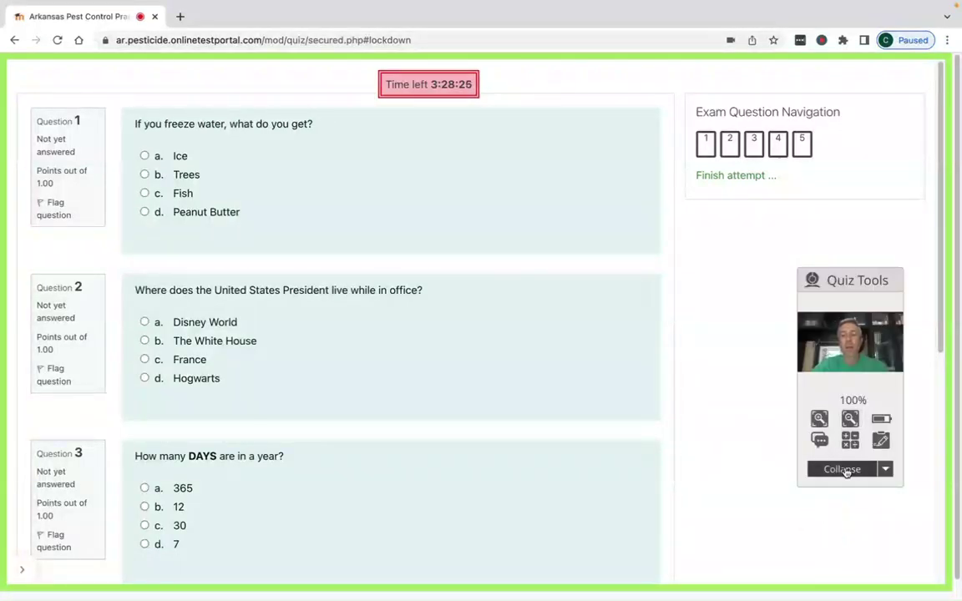
click(835, 469)
mouse_move(822, 298)
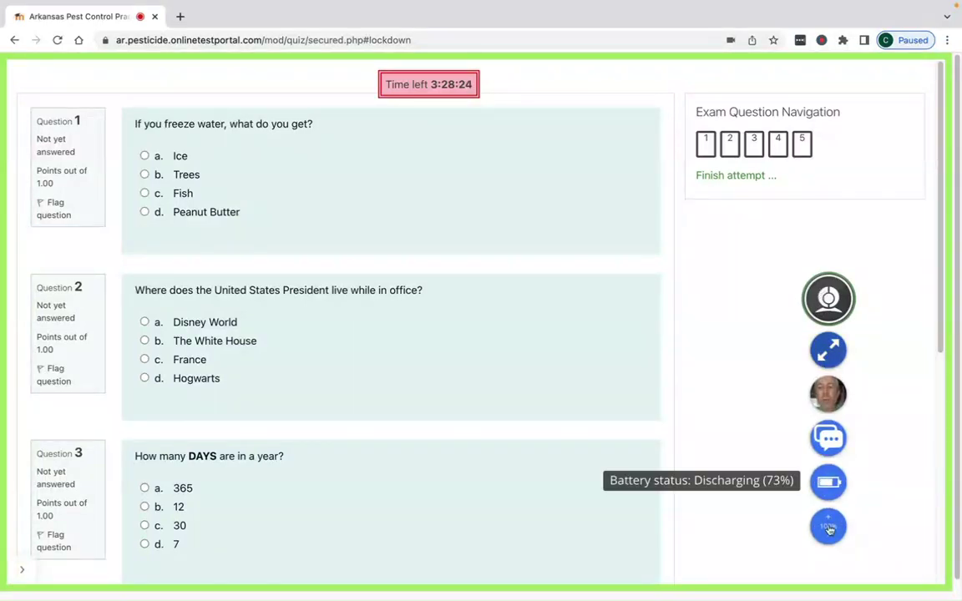
click(828, 350)
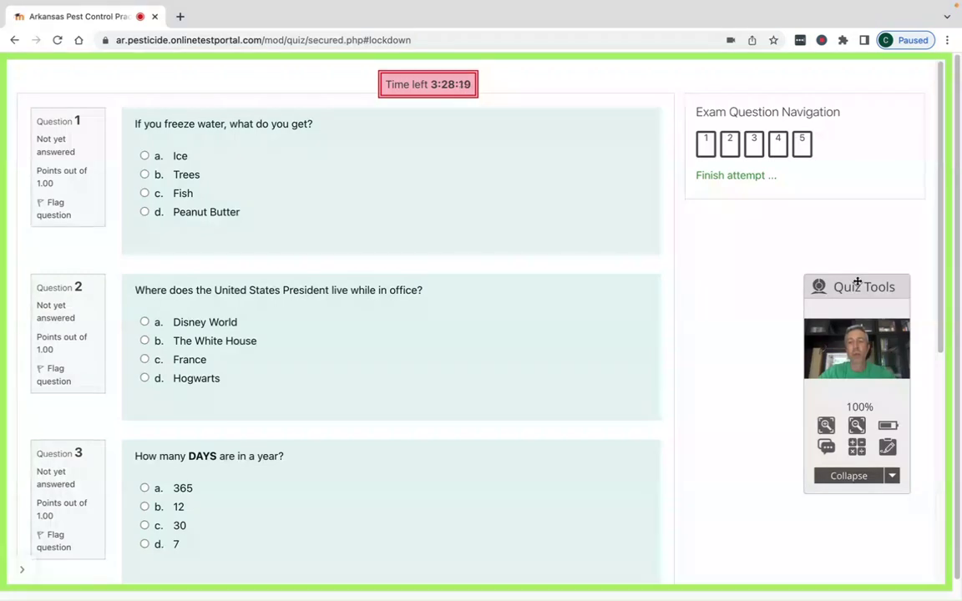
drag(858, 281, 836, 279)
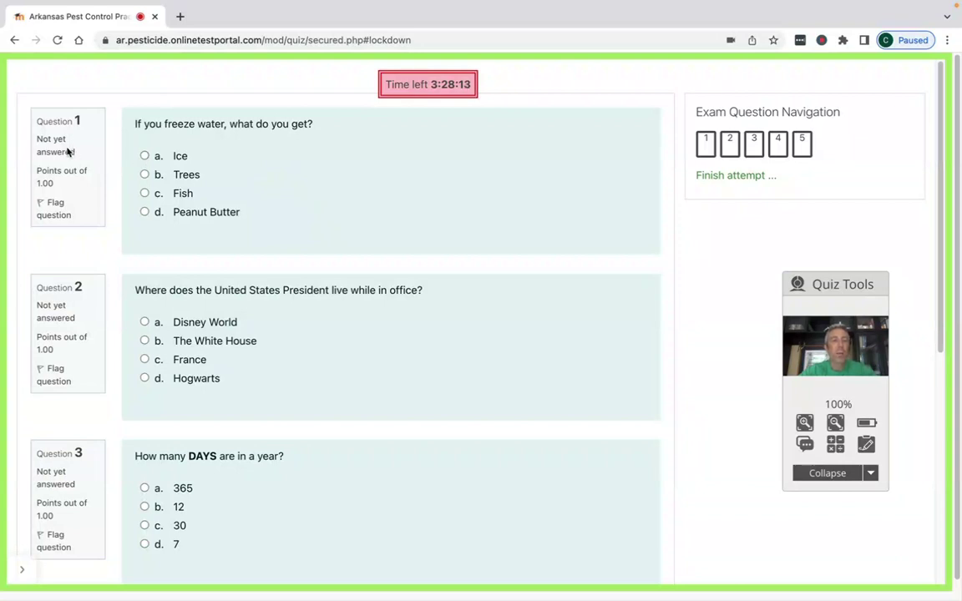
- Flag Question 1 for review and answer it with a. Ice
click(40, 203)
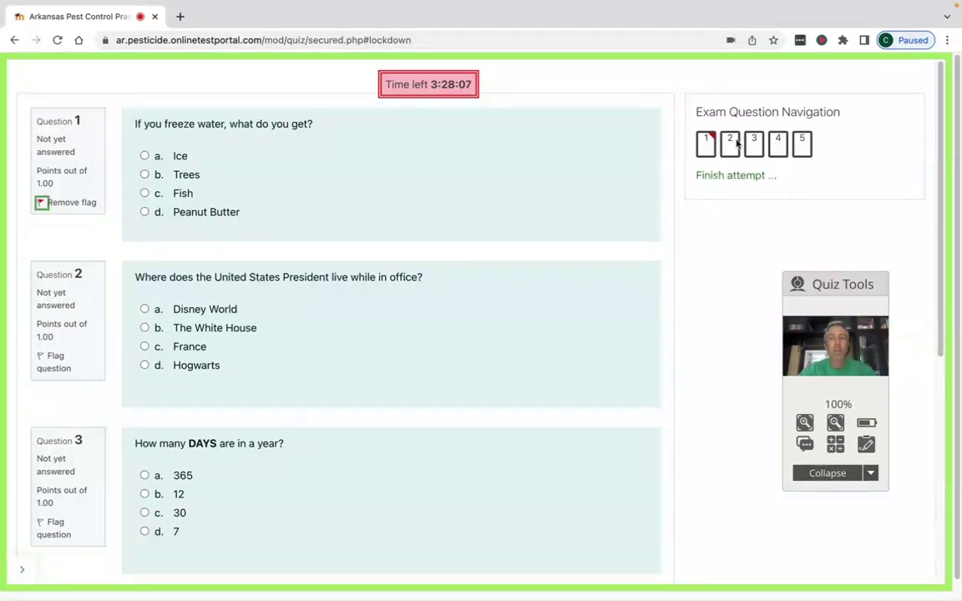
click(144, 174)
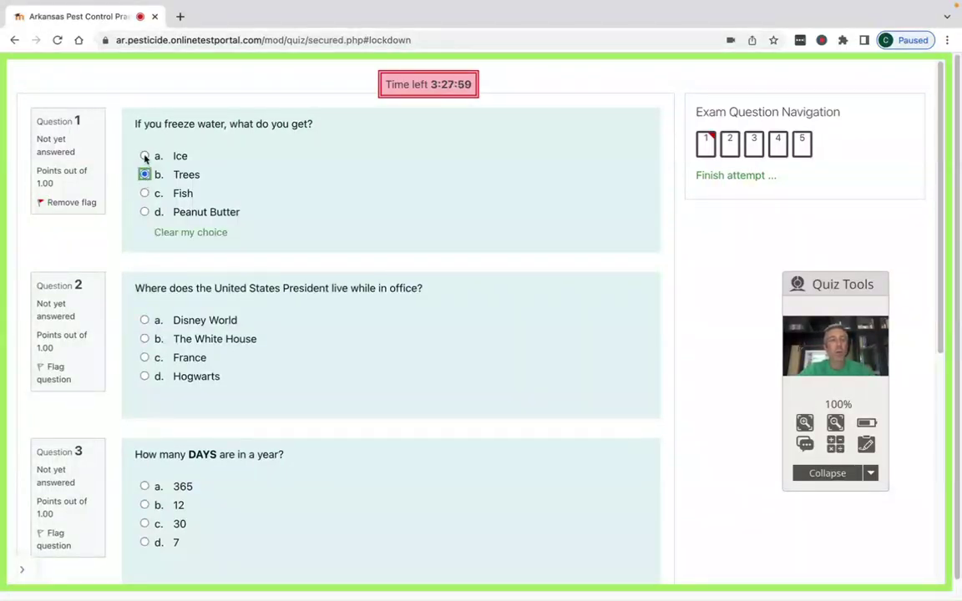
click(144, 156)
click(145, 193)
click(145, 156)
click(216, 233)
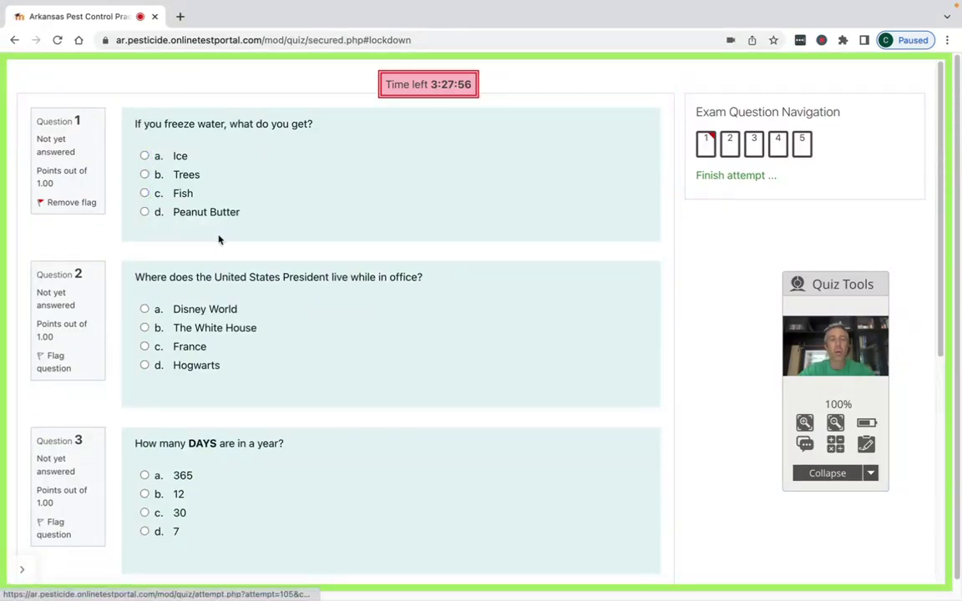
click(145, 156)
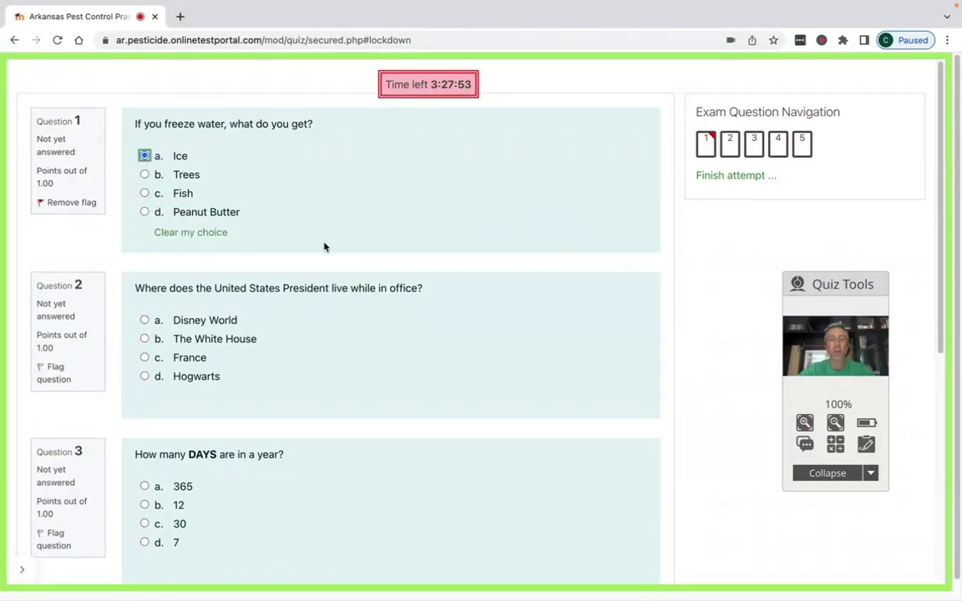
- Answer 365 for Question 3, True for Question 4 and False for Question 5
scroll(321, 254, down, 1)
scroll(319, 257, down, 1)
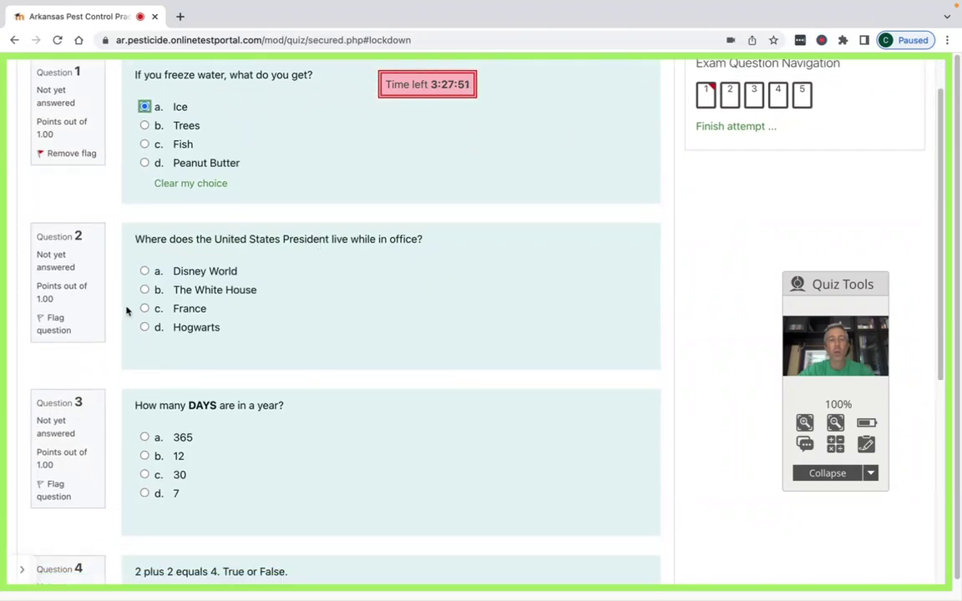
scroll(266, 331, down, 5)
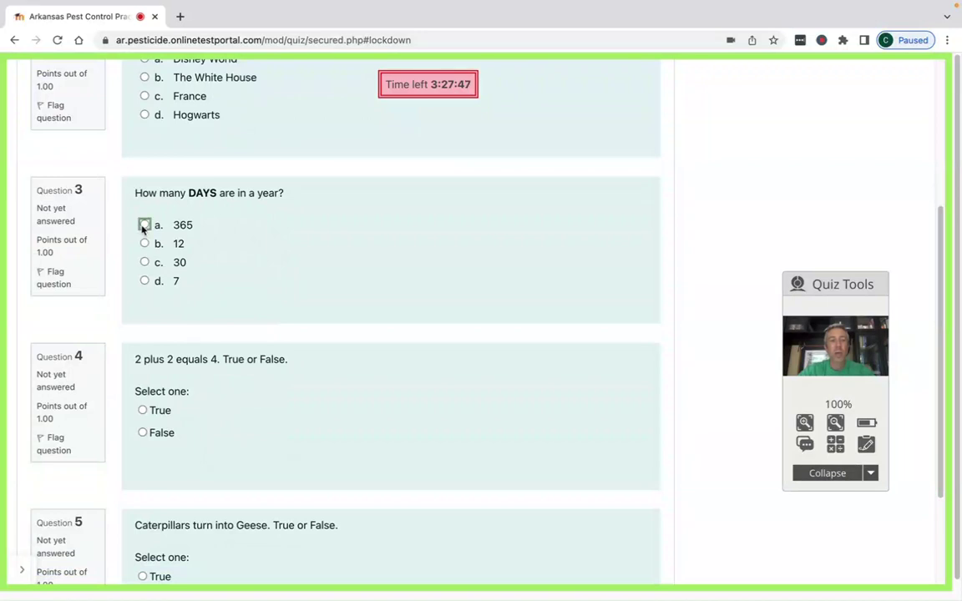
click(143, 225)
scroll(146, 251, down, 4)
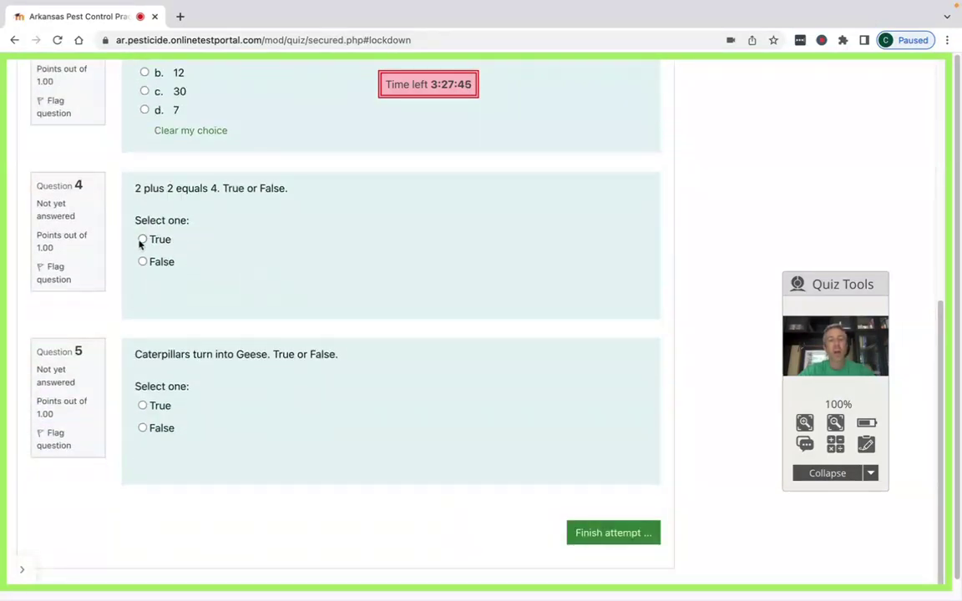
click(142, 241)
click(143, 427)
scroll(504, 354, up, 10)
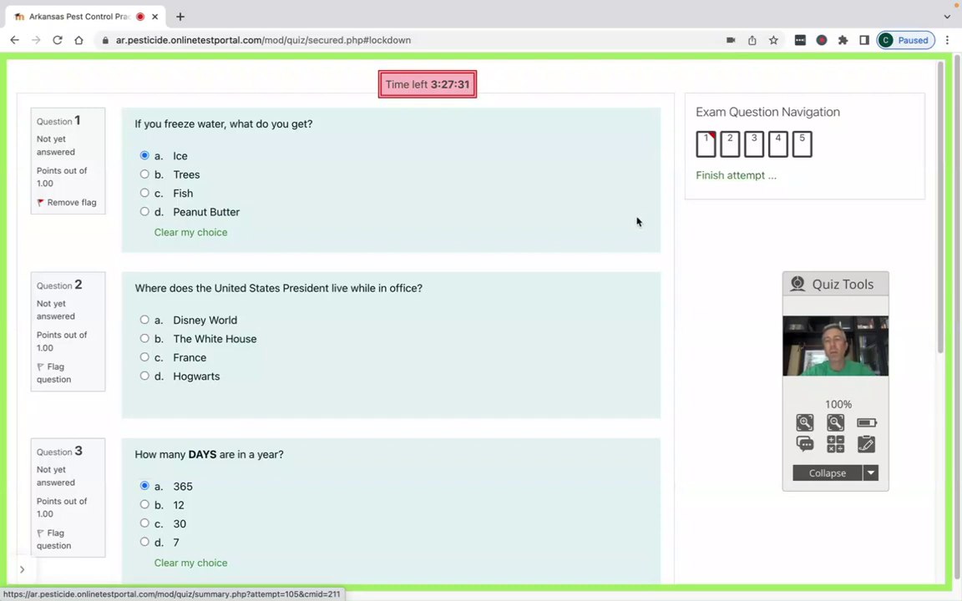
scroll(636, 251, down, 5)
- Check the attempt summary, return to Question 2 and answer b. The White House
click(623, 534)
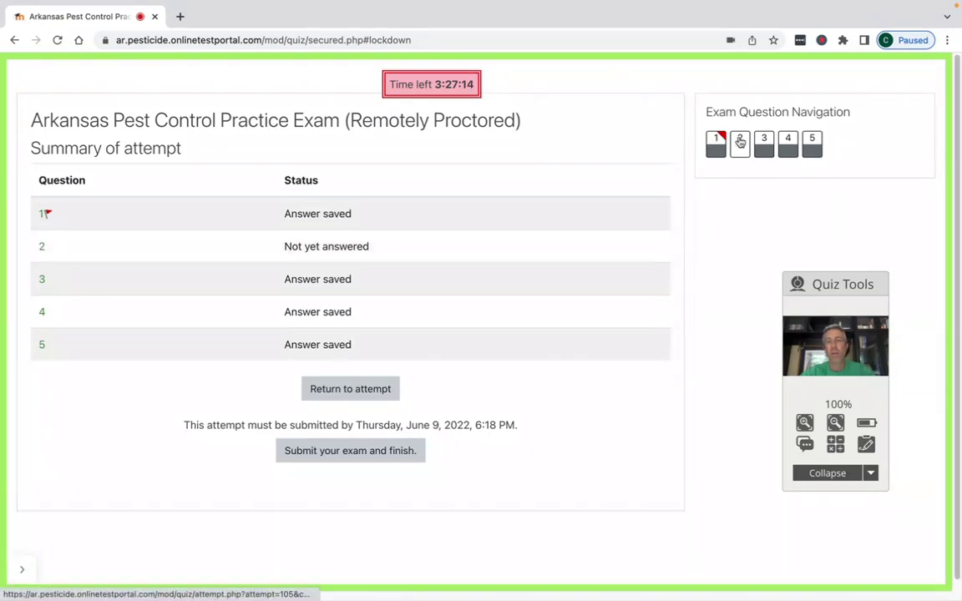
click(740, 142)
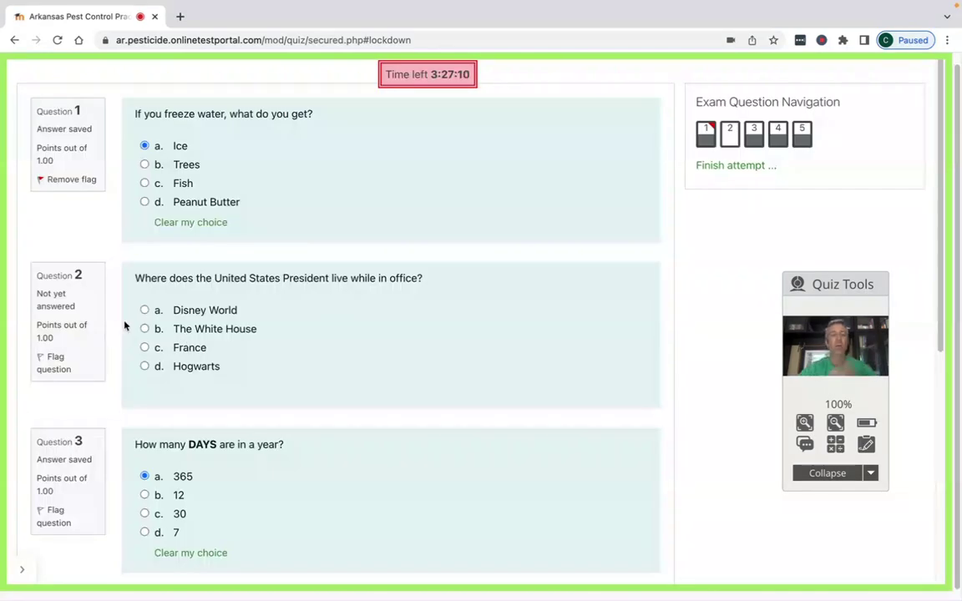
click(144, 329)
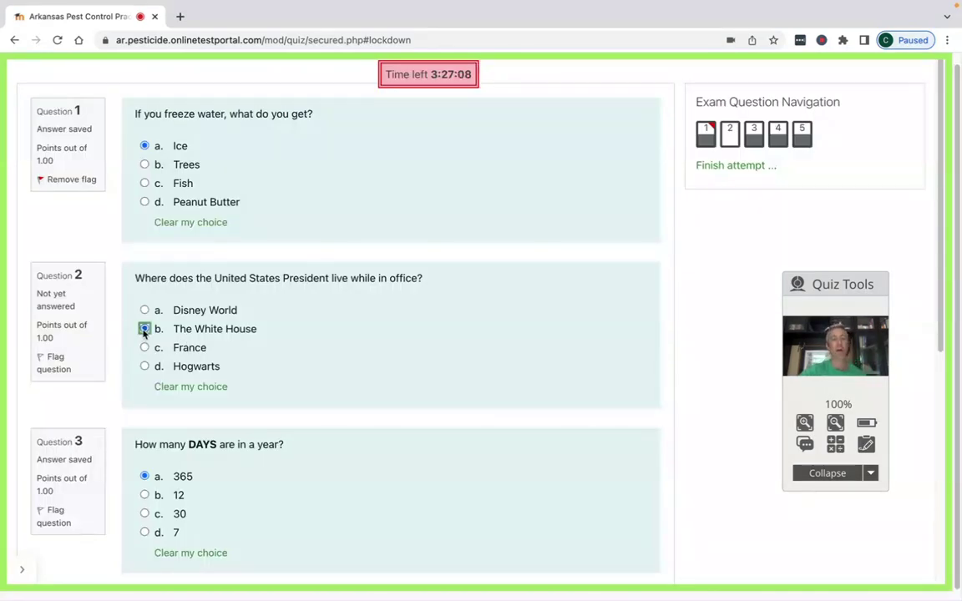
- Open the Summary of attempt page, confirming all five answers saved and Question 1 flagged
click(723, 167)
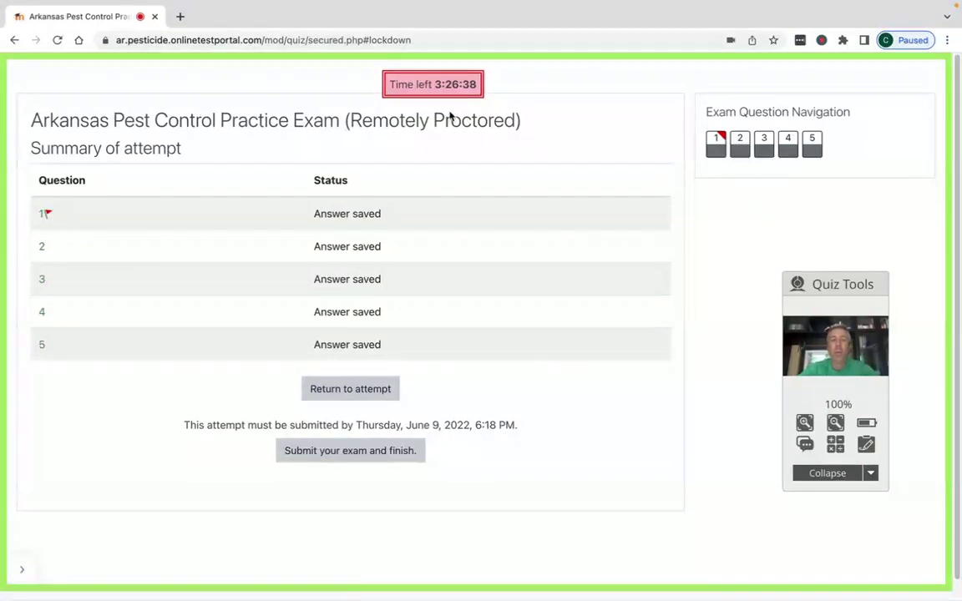
scroll(432, 130, down, 1)
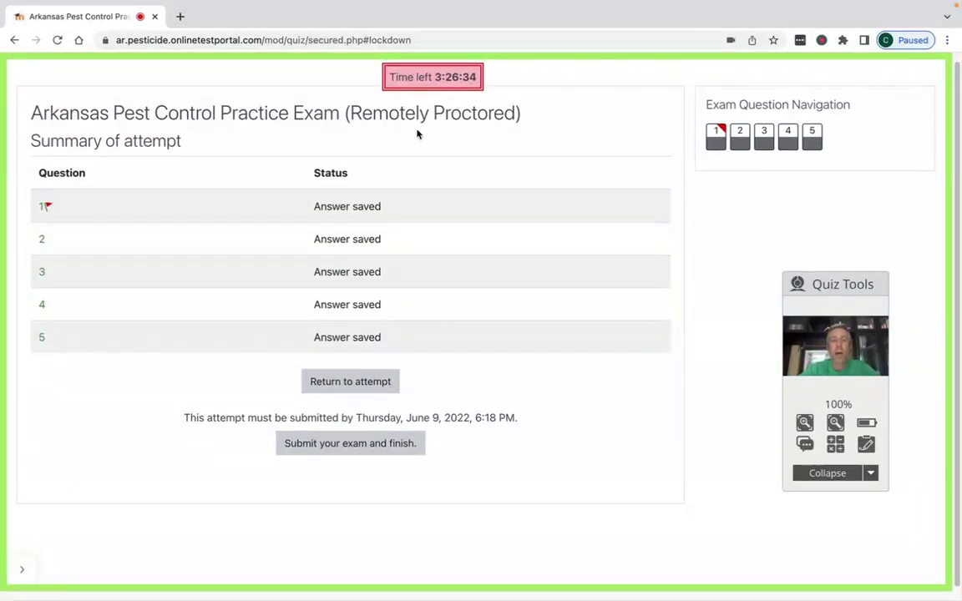
scroll(436, 158, up, 1)
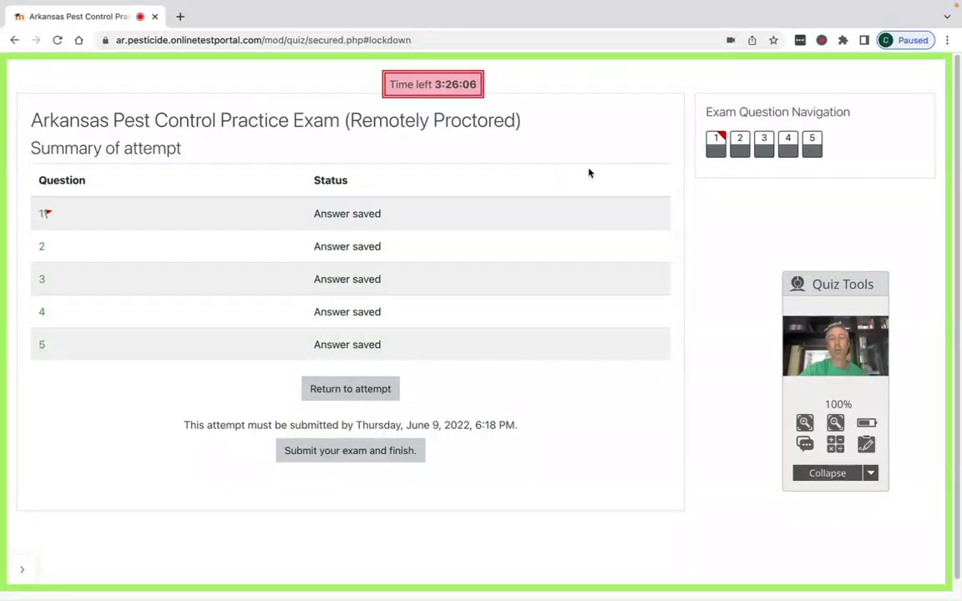
- Submit the AR Pest Control practice exam and confirm the submission in the Confirmation dialog
click(378, 455)
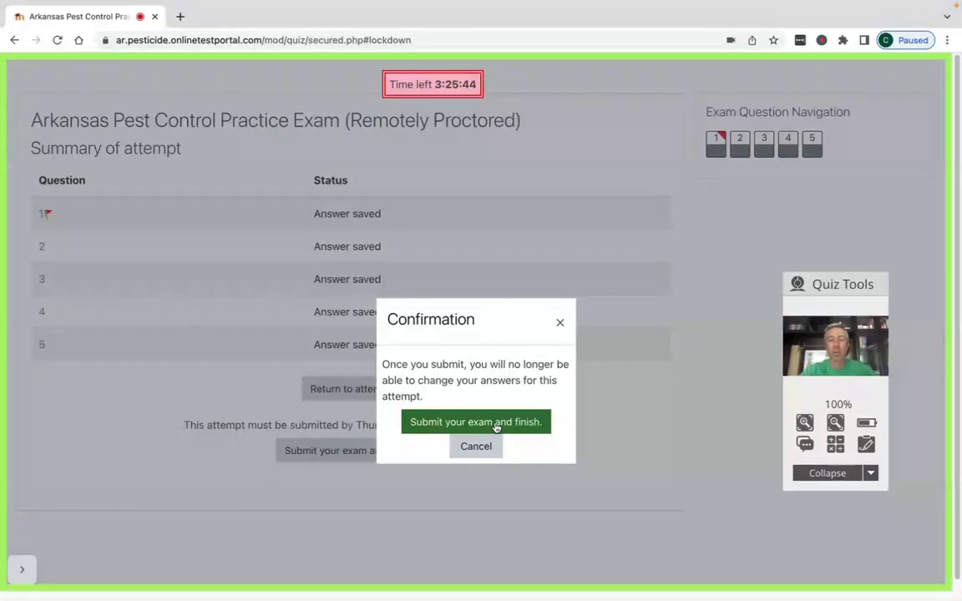
click(497, 423)
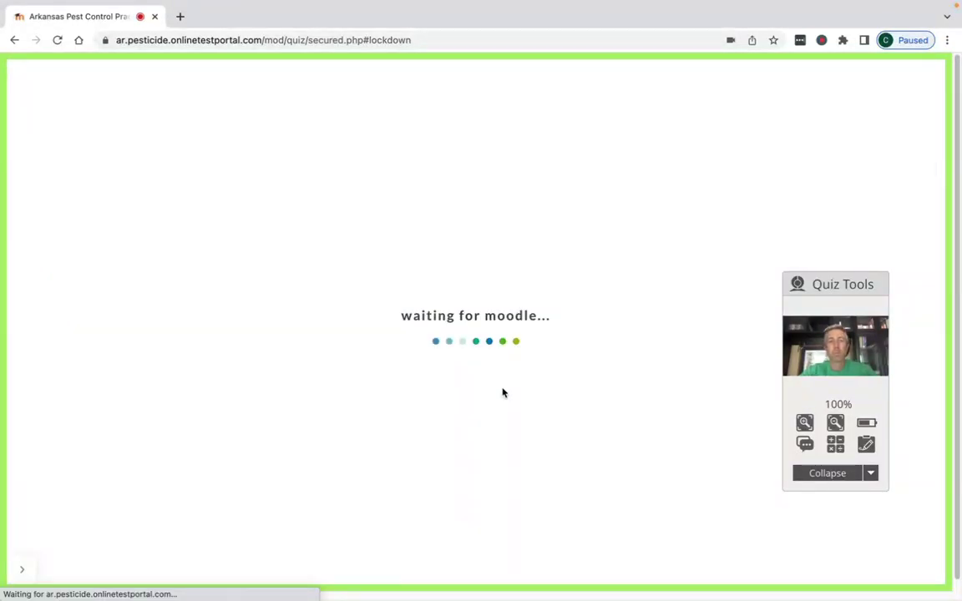